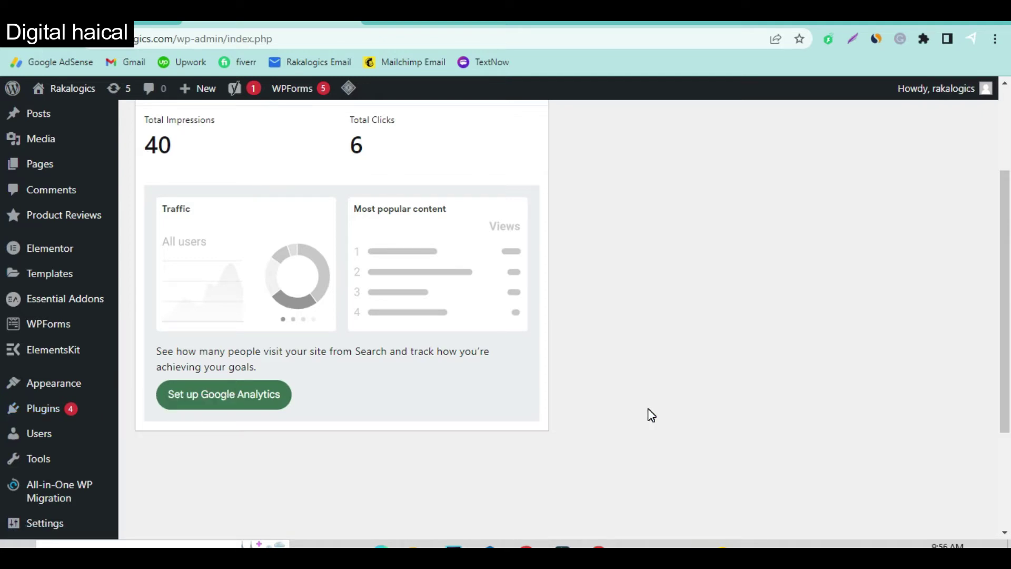
Scroll the dashboard to the Site Kit summary showing 40 impressions and 6 clicks.
{"action": "scroll", "coordinate": [648, 409], "scroll_direction": "up", "scroll_amount": 1}
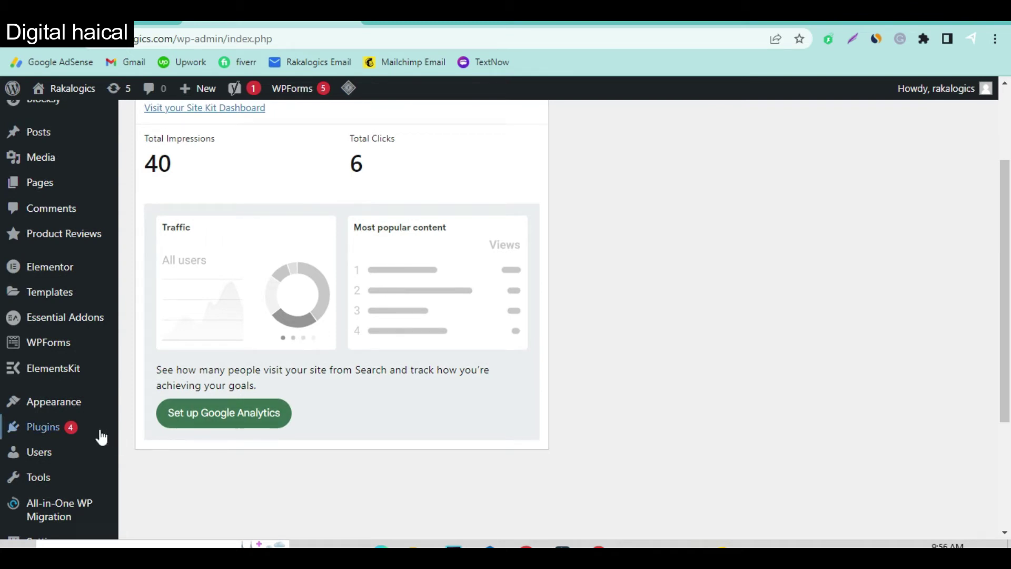
Find 'convertful' in Add New Plugins, then install and activate the Convertful plugin.
{"action": "left_click", "coordinate": [64, 427]}
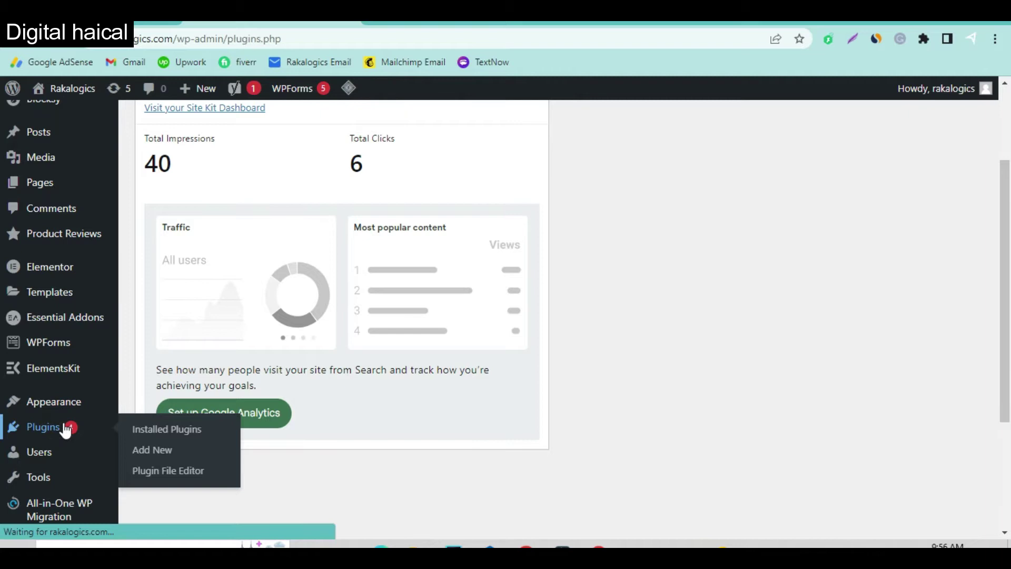
{"action": "left_click", "coordinate": [229, 130]}
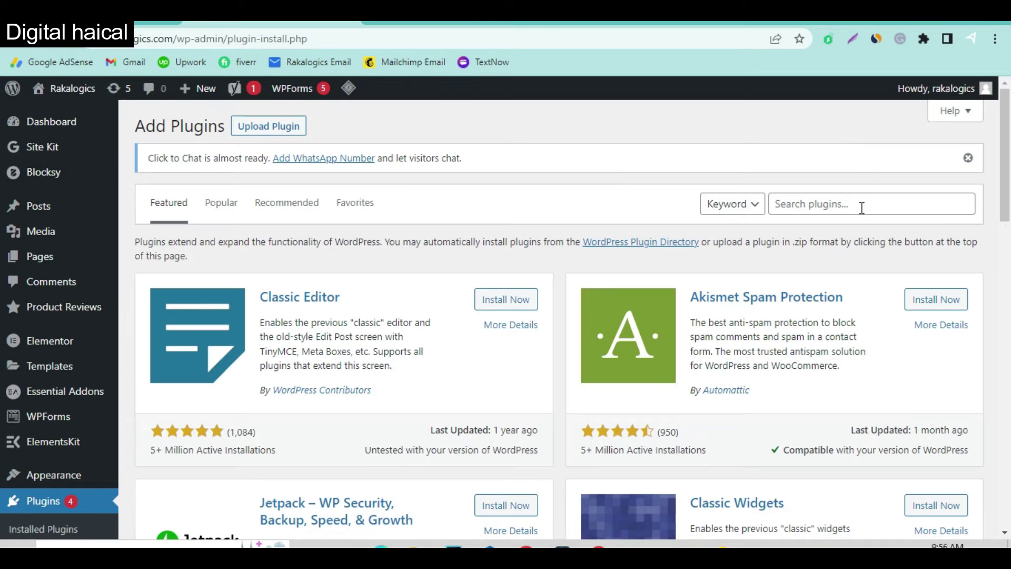
{"action": "left_click", "coordinate": [861, 206]}
{"action": "type", "text": "conver"}
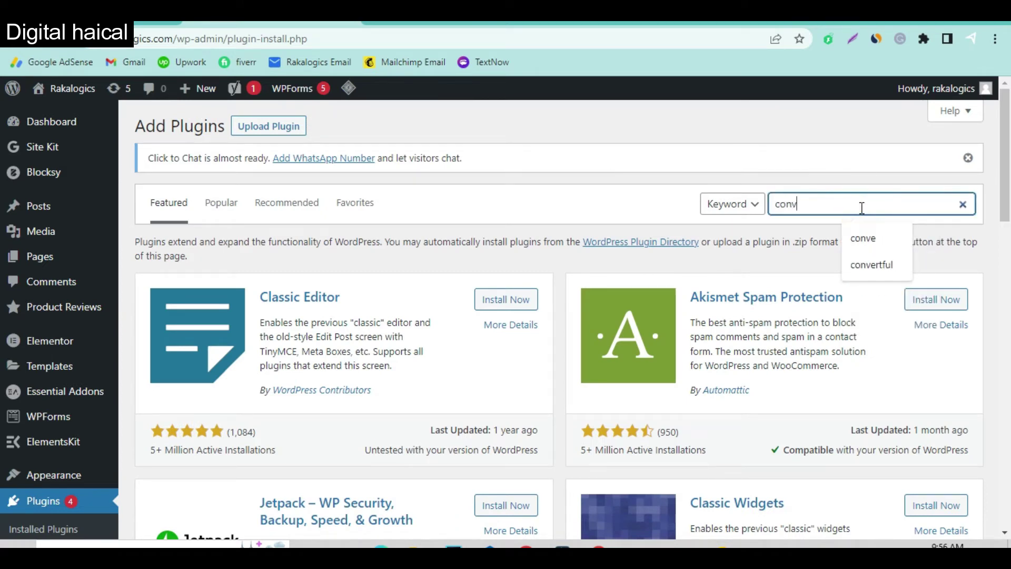
{"action": "type", "text": "tful"}
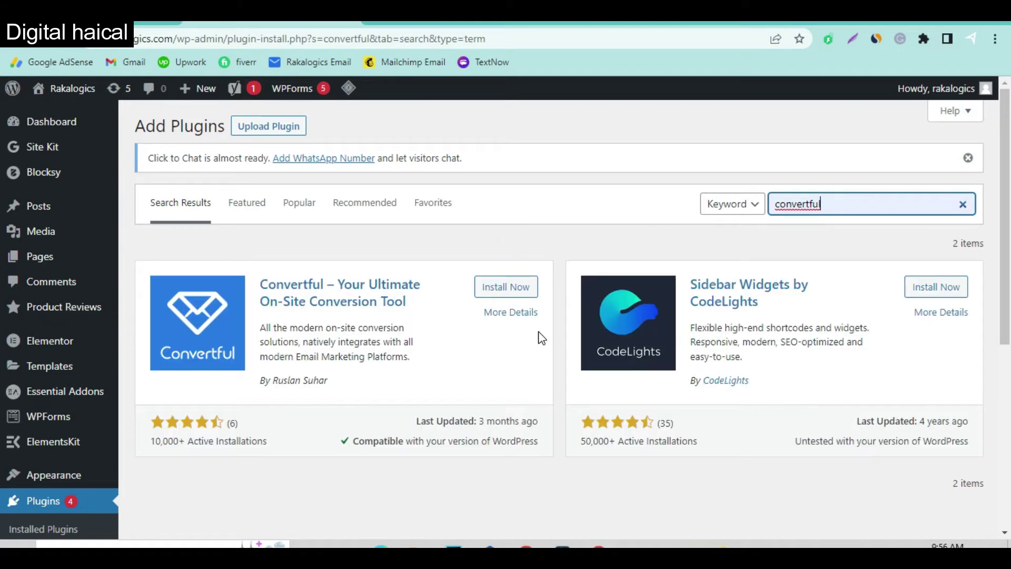
{"action": "left_click", "coordinate": [507, 290]}
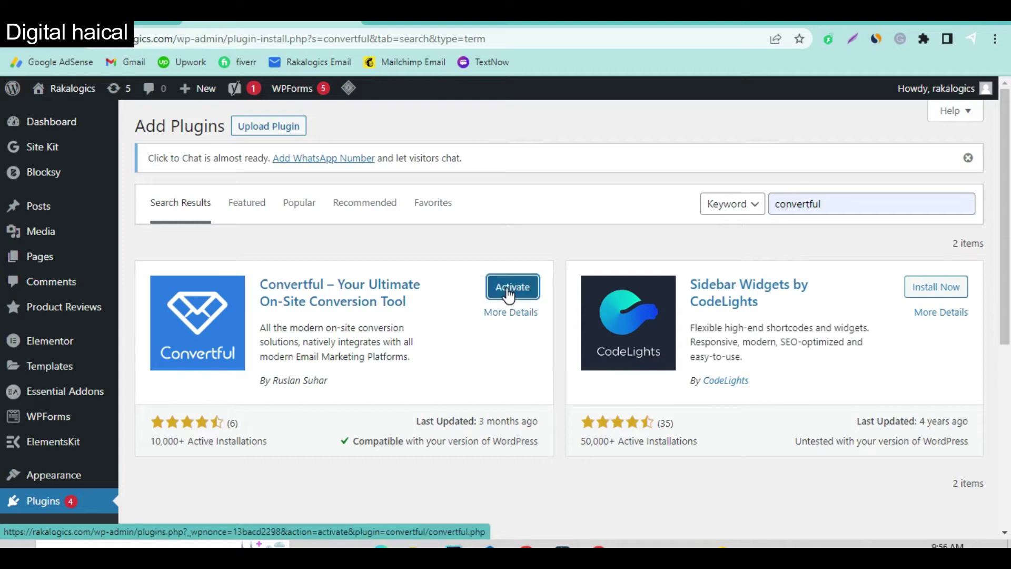
{"action": "left_click", "coordinate": [508, 293]}
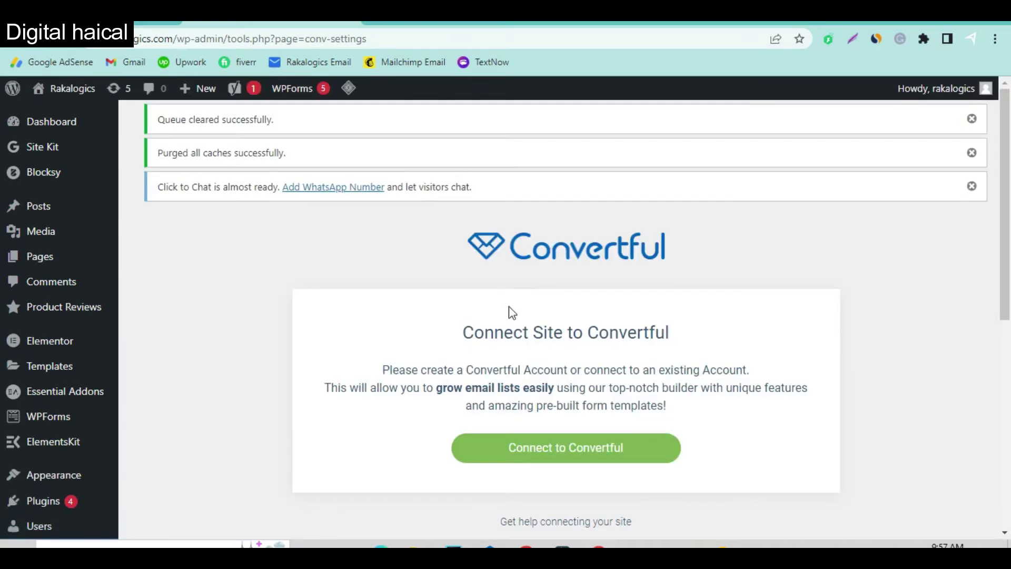
Request the site's connection using the green Connect to Convertful button.
{"action": "scroll", "coordinate": [560, 406], "scroll_direction": "down", "scroll_amount": 1}
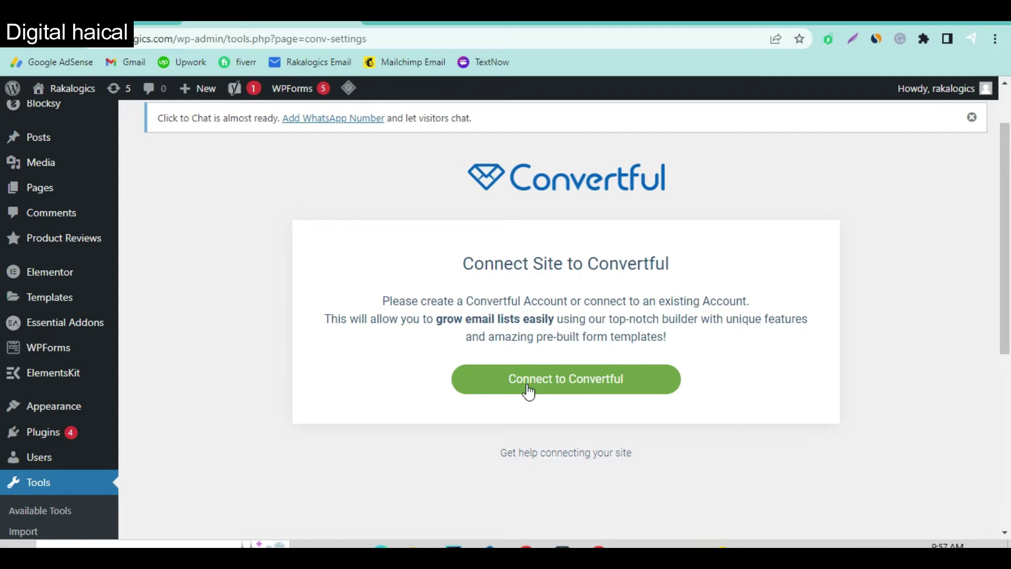
{"action": "left_click", "coordinate": [528, 391]}
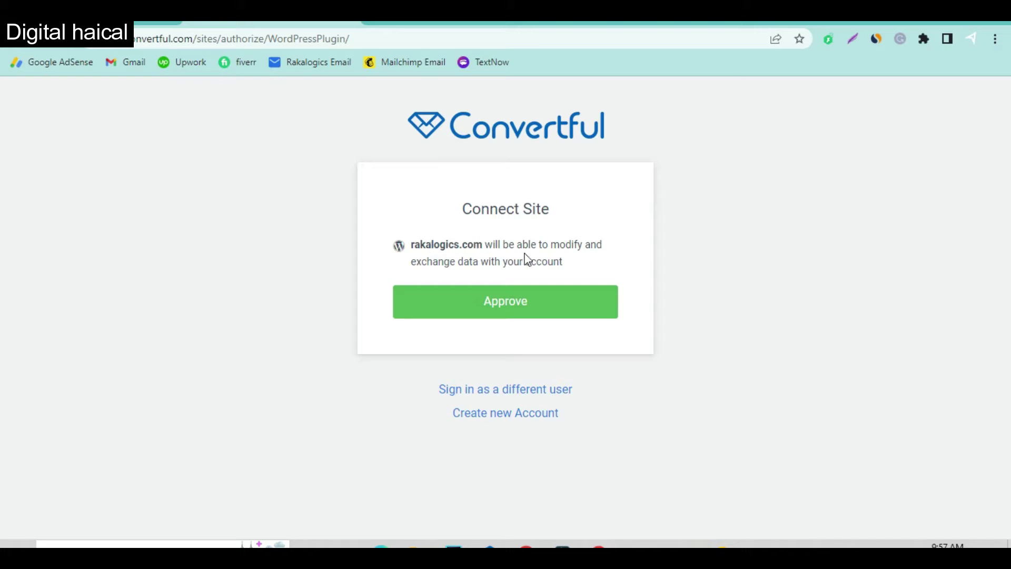
Approve linking rakalogics.com to Convertful and delete the existing Main Popup widget.
{"action": "left_click", "coordinate": [513, 309]}
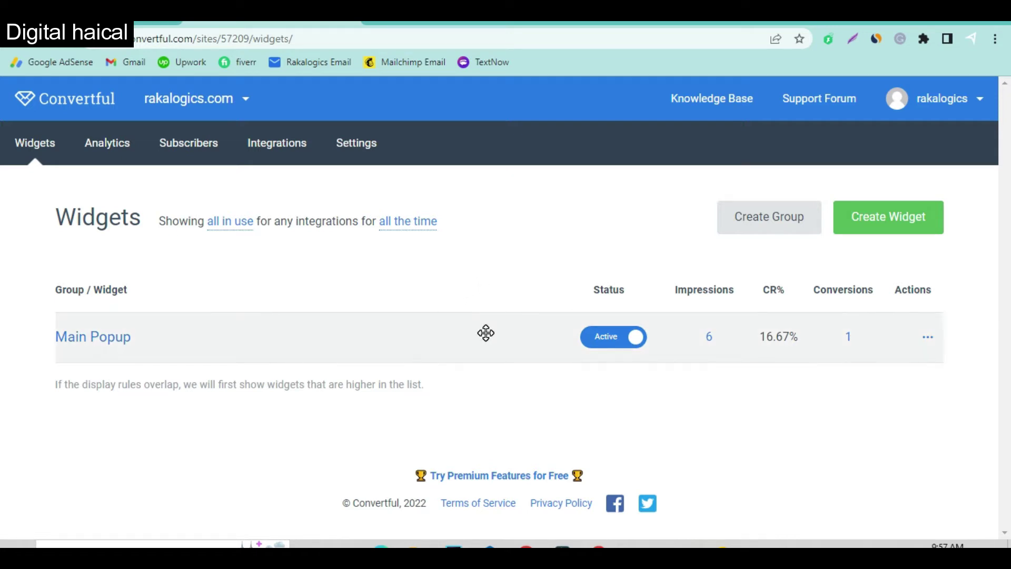
{"action": "left_click", "coordinate": [928, 337]}
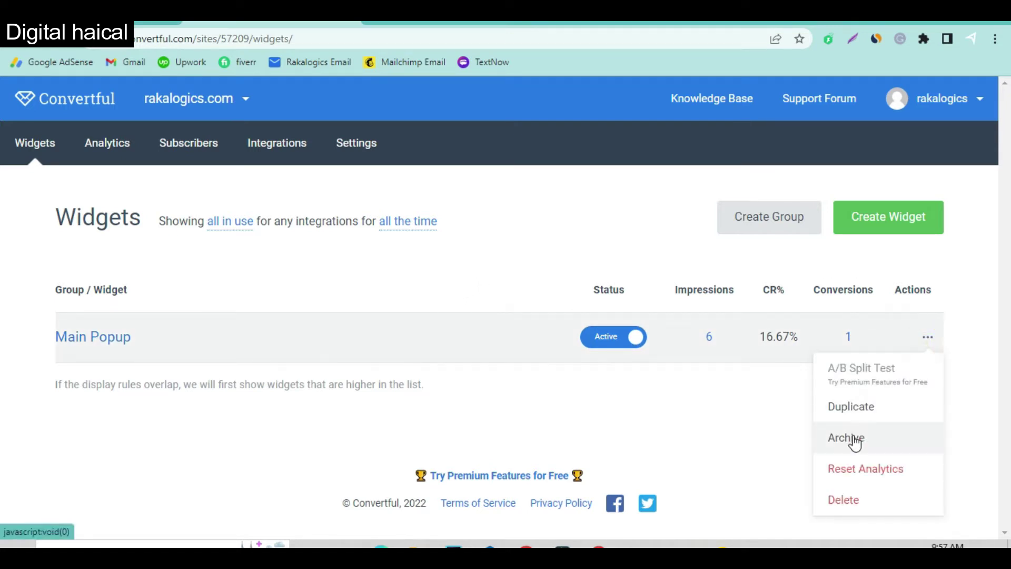
{"action": "left_click", "coordinate": [849, 503]}
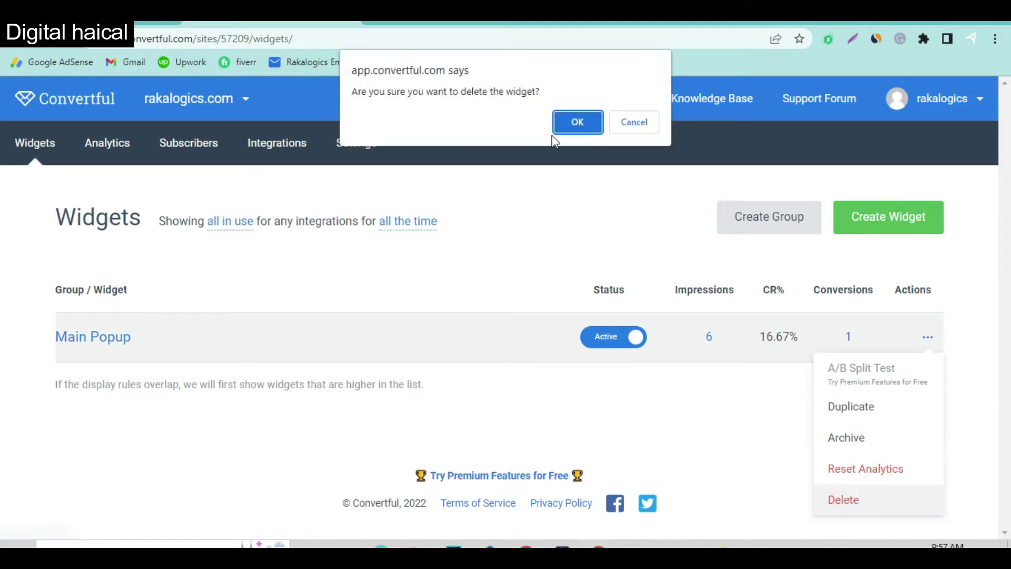
{"action": "left_click", "coordinate": [576, 132]}
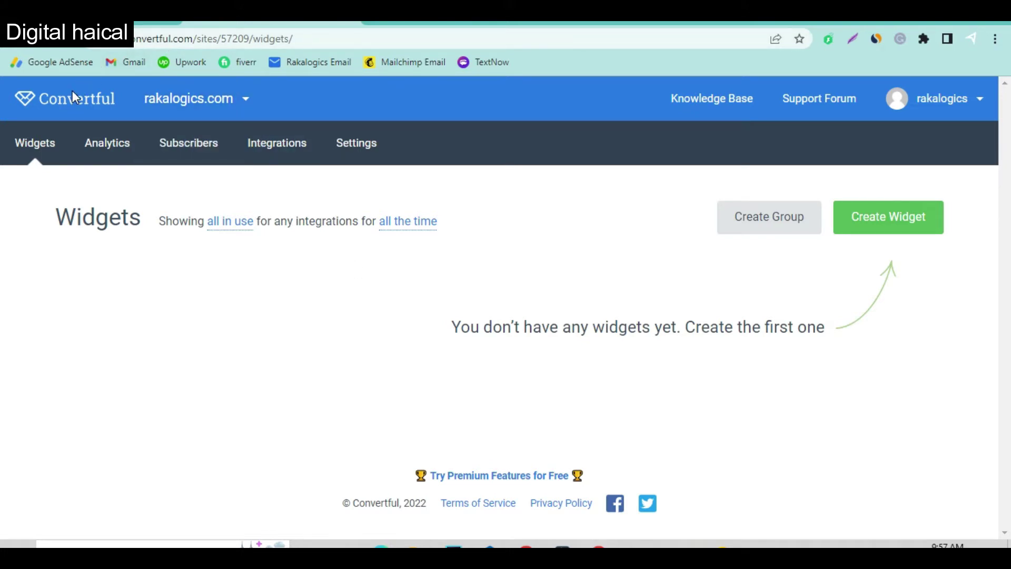
Open rakalogics.com's widgets under My Sites, then view the site's homepage.
{"action": "left_click", "coordinate": [76, 105]}
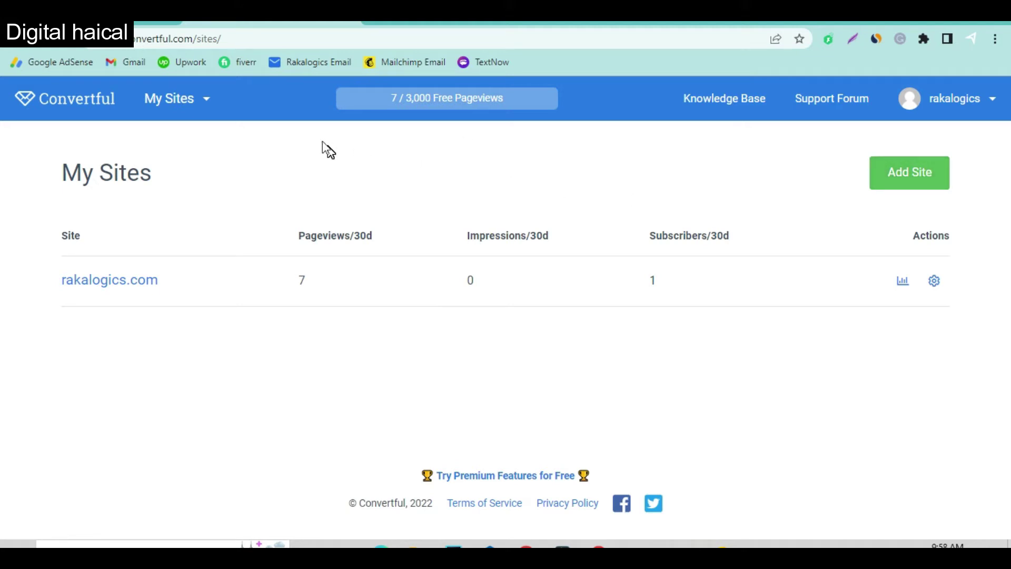
{"action": "left_click", "coordinate": [180, 100]}
{"action": "left_click", "coordinate": [182, 148]}
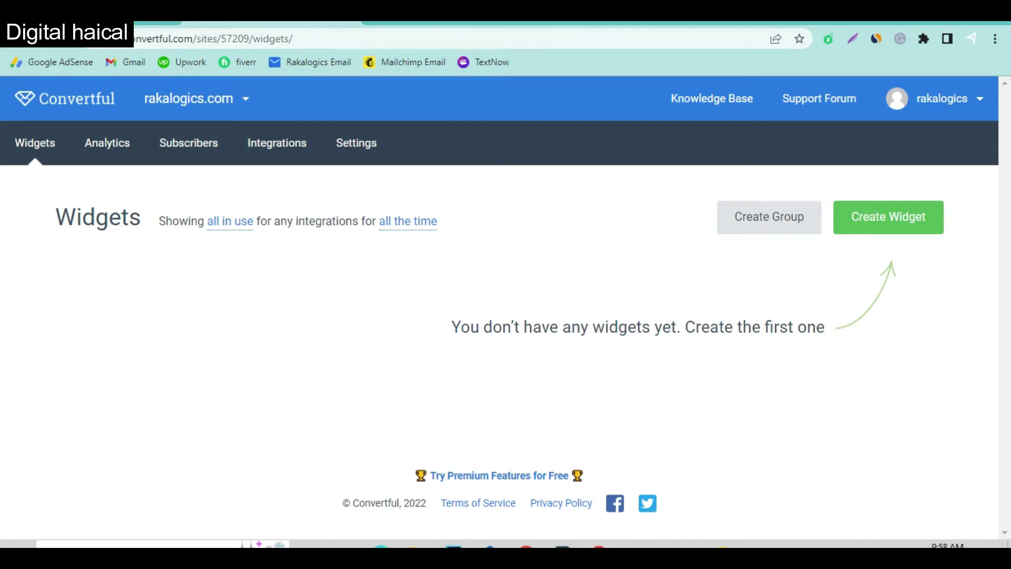
{"action": "left_click", "coordinate": [447, 13]}
Scroll the homepage and open the Facebook VIP Bio blog post.
{"action": "scroll", "coordinate": [527, 223], "scroll_direction": "down", "scroll_amount": 10}
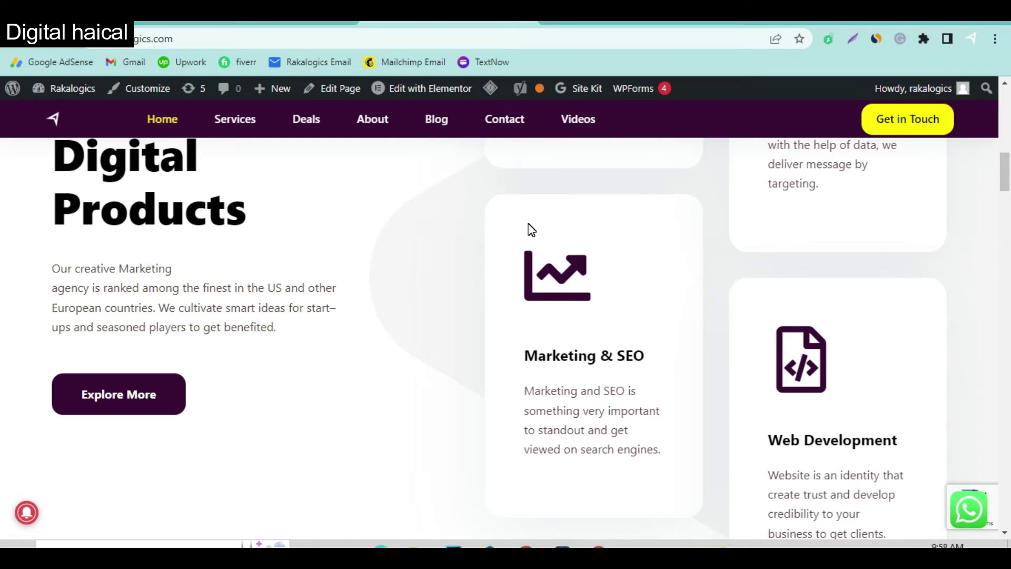
{"action": "scroll", "coordinate": [530, 229], "scroll_direction": "down", "scroll_amount": 8}
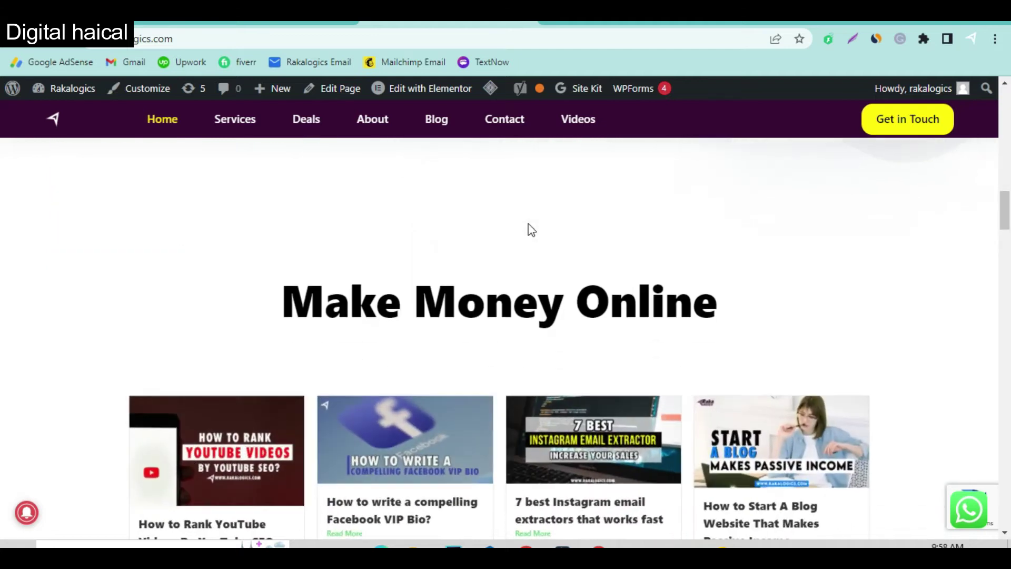
{"action": "scroll", "coordinate": [383, 334], "scroll_direction": "down", "scroll_amount": 4}
{"action": "left_click", "coordinate": [356, 321]}
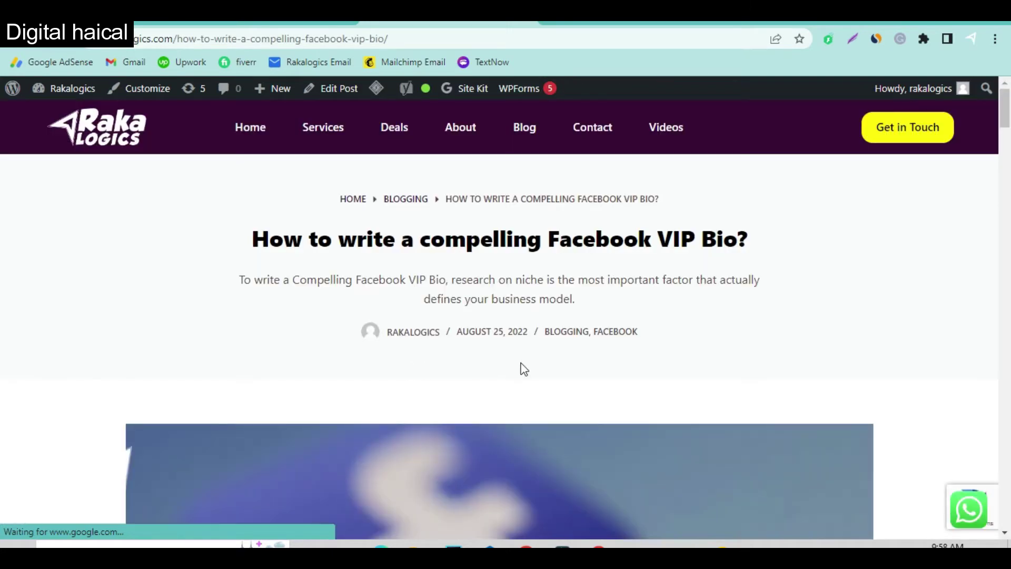
Try the post's Newsletter Updates email field, then return to Convertful's empty widgets list.
{"action": "scroll", "coordinate": [716, 358], "scroll_direction": "down", "scroll_amount": 15}
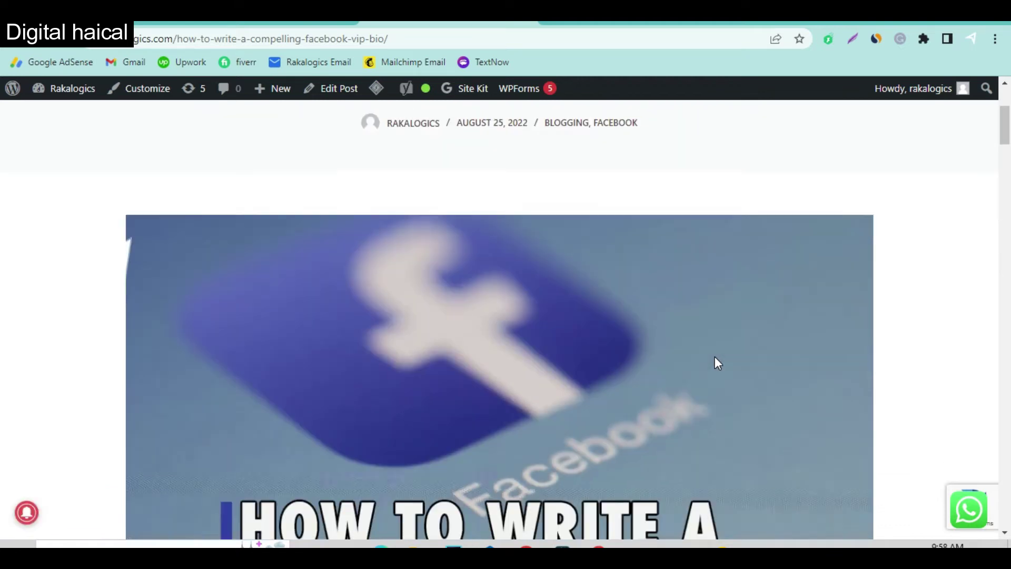
{"action": "scroll", "coordinate": [716, 357], "scroll_direction": "down", "scroll_amount": 20}
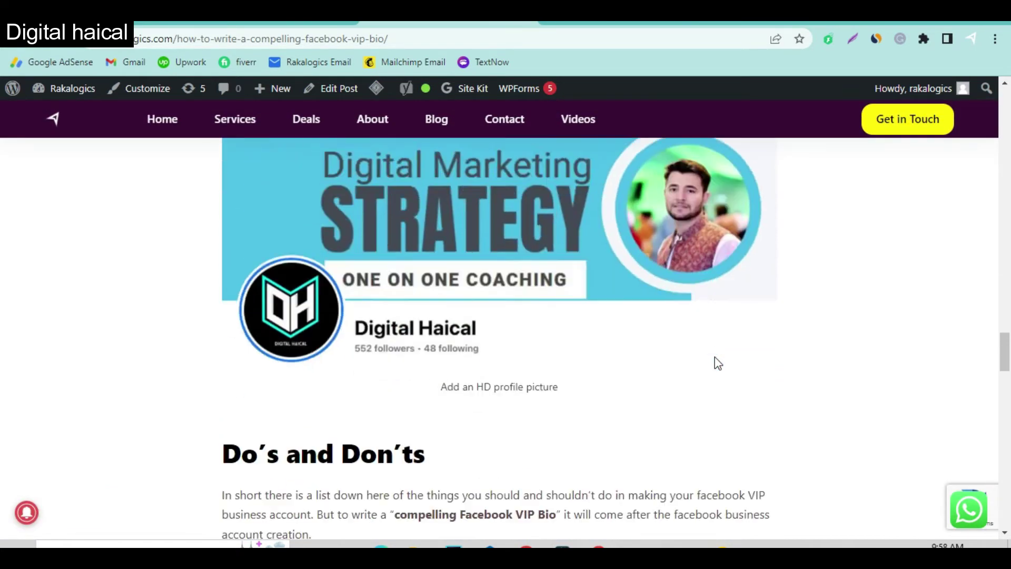
{"action": "scroll", "coordinate": [715, 356], "scroll_direction": "up", "scroll_amount": 3}
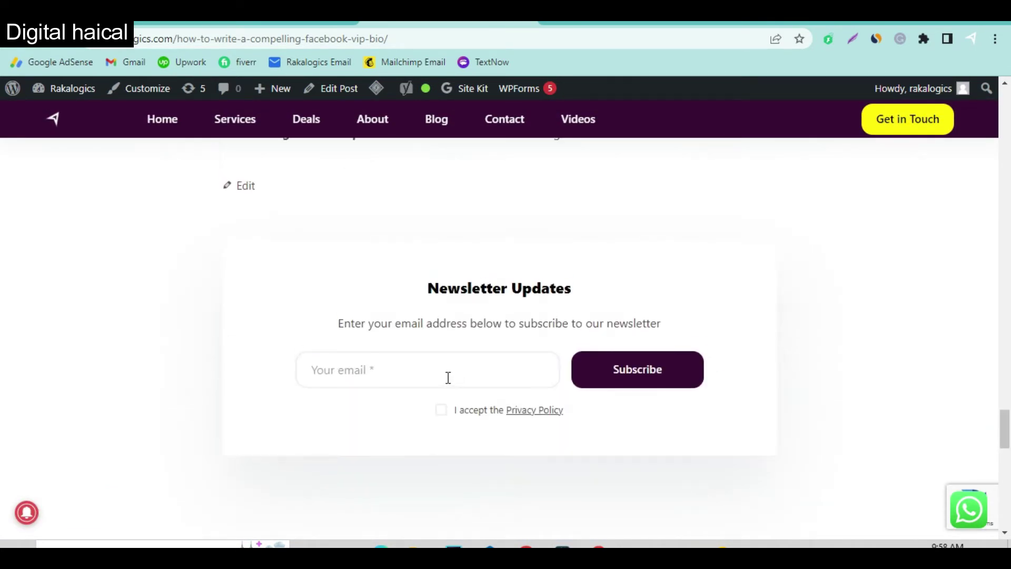
{"action": "left_click", "coordinate": [417, 382]}
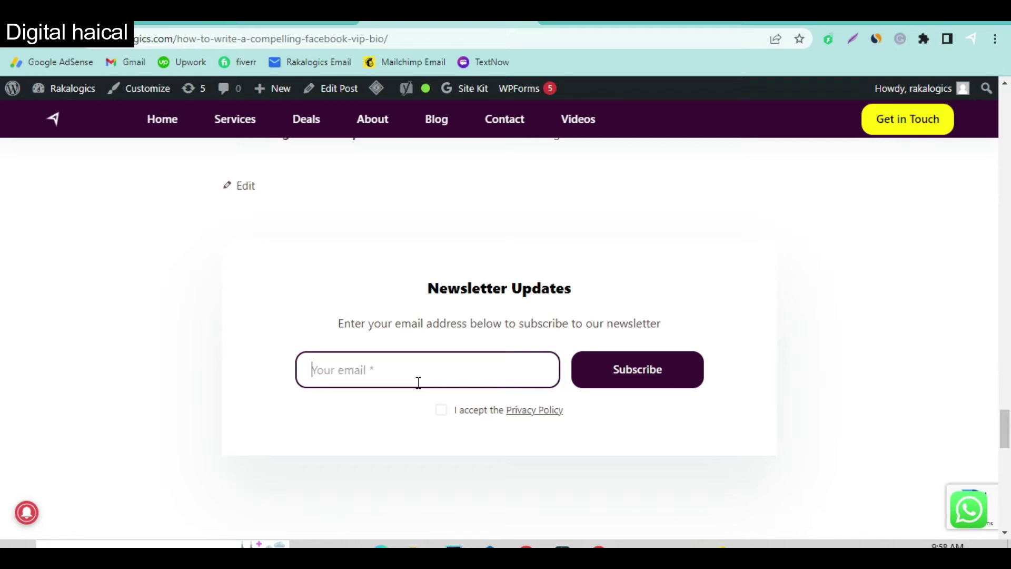
{"action": "left_click", "coordinate": [248, 23]}
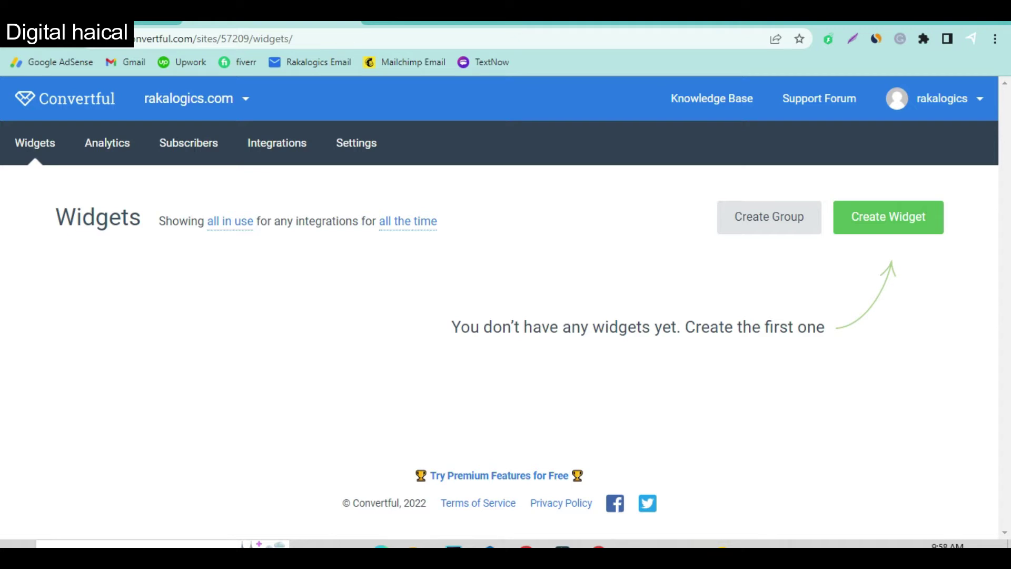
Start a new widget and show the Pop-ups category of the template gallery.
{"action": "left_click", "coordinate": [889, 225]}
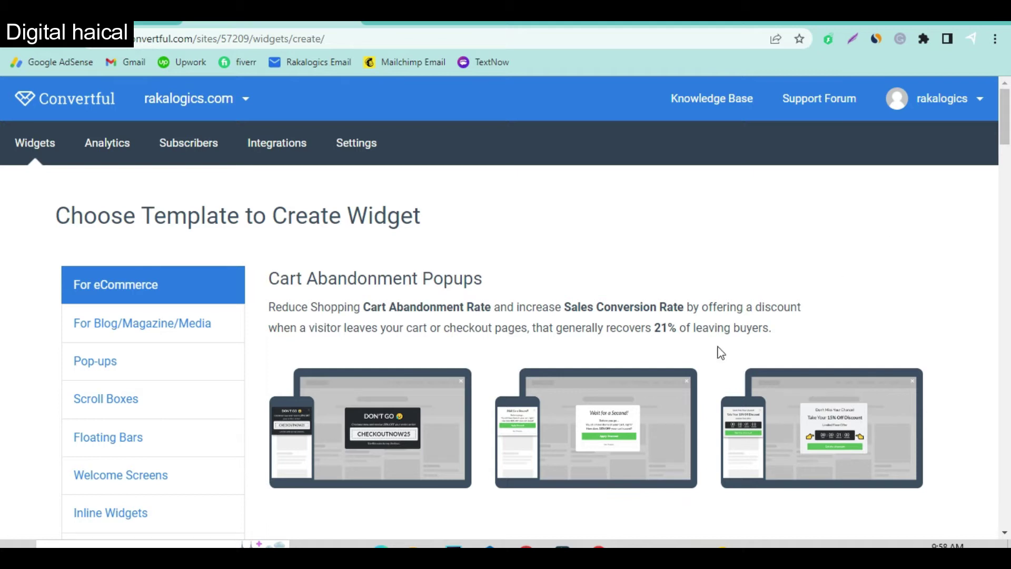
{"action": "scroll", "coordinate": [210, 439], "scroll_direction": "down", "scroll_amount": 2}
{"action": "scroll", "coordinate": [210, 440], "scroll_direction": "down", "scroll_amount": 1}
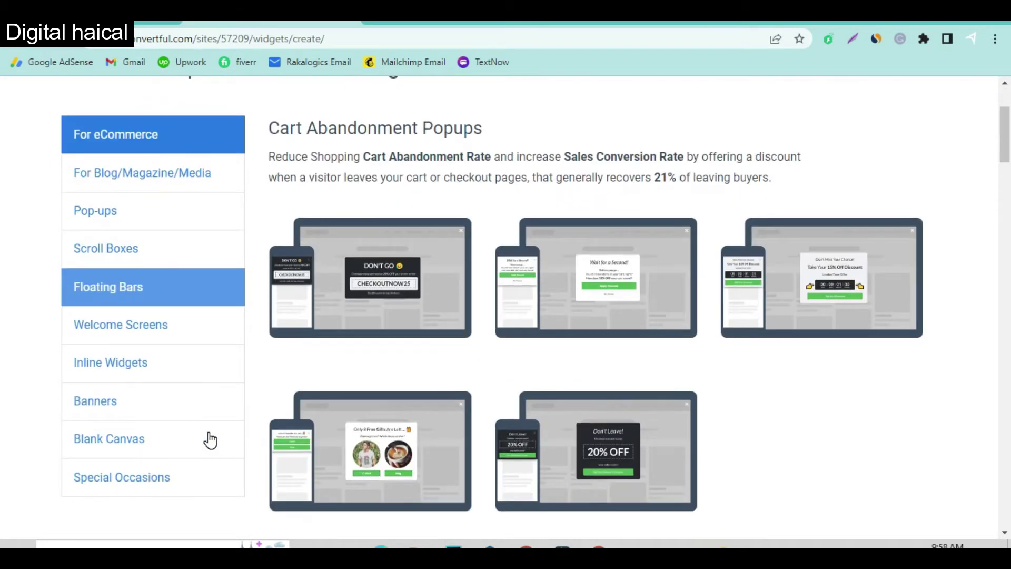
{"action": "scroll", "coordinate": [210, 440], "scroll_direction": "up", "scroll_amount": 2}
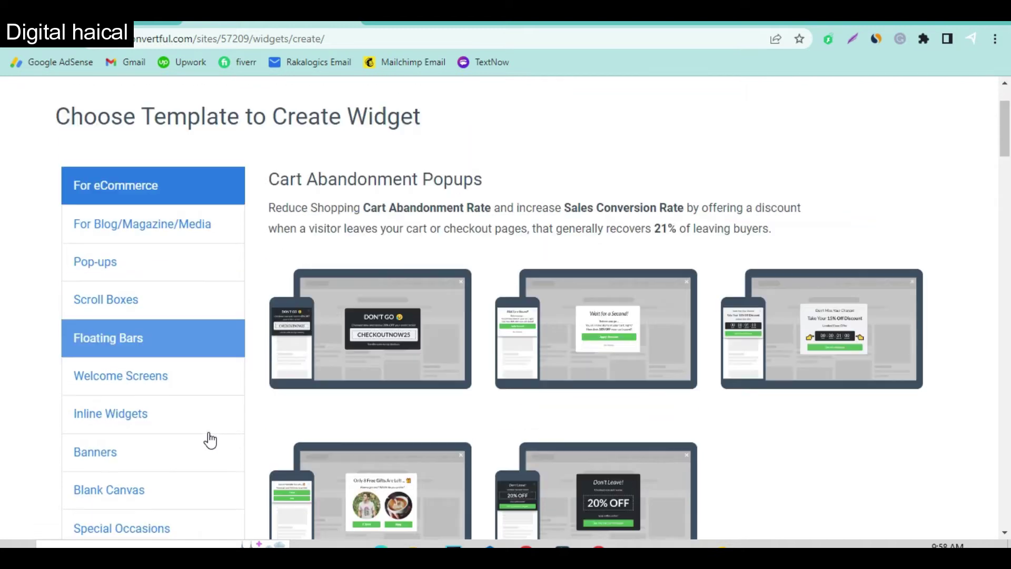
{"action": "left_click", "coordinate": [158, 284]}
{"action": "scroll", "coordinate": [582, 411], "scroll_direction": "down", "scroll_amount": 5}
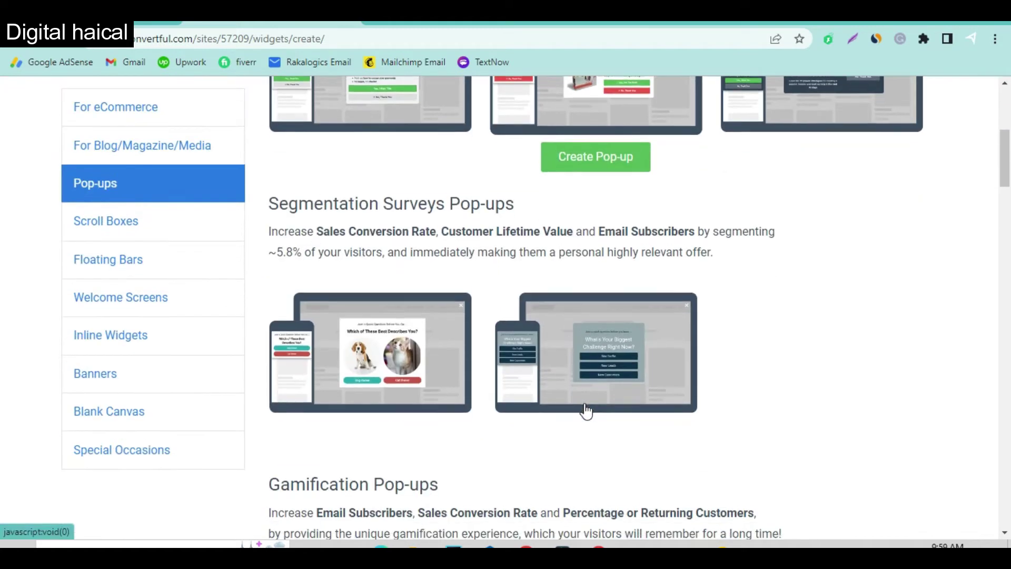
{"action": "scroll", "coordinate": [583, 403], "scroll_direction": "down", "scroll_amount": 4}
{"action": "scroll", "coordinate": [584, 403], "scroll_direction": "up", "scroll_amount": 7}
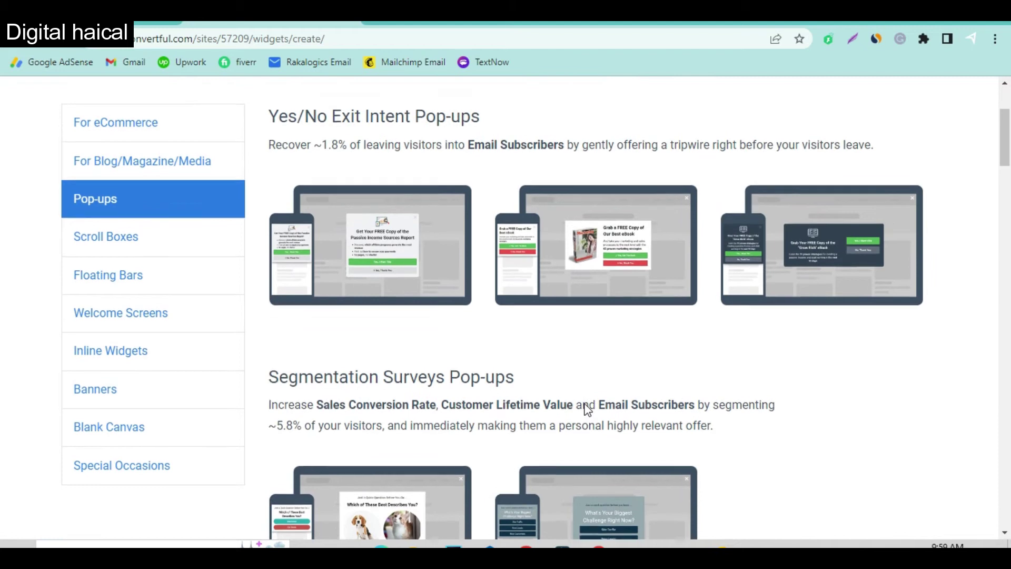
Browse the pop-up templates down to Welcome Discounts, where One-Time Flash Offer appears.
{"action": "mouse_move", "coordinate": [363, 250]}
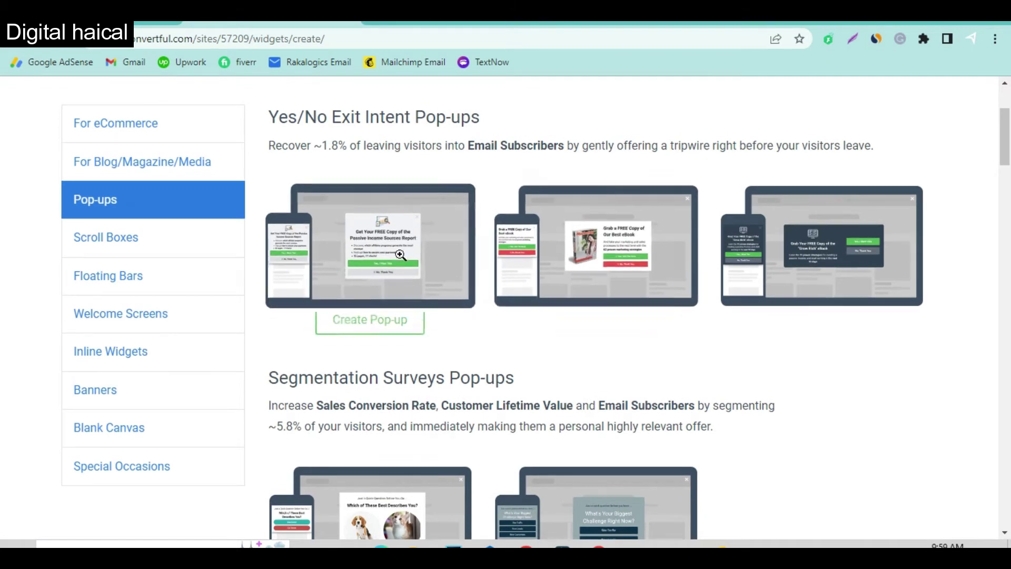
{"action": "mouse_move", "coordinate": [542, 262]}
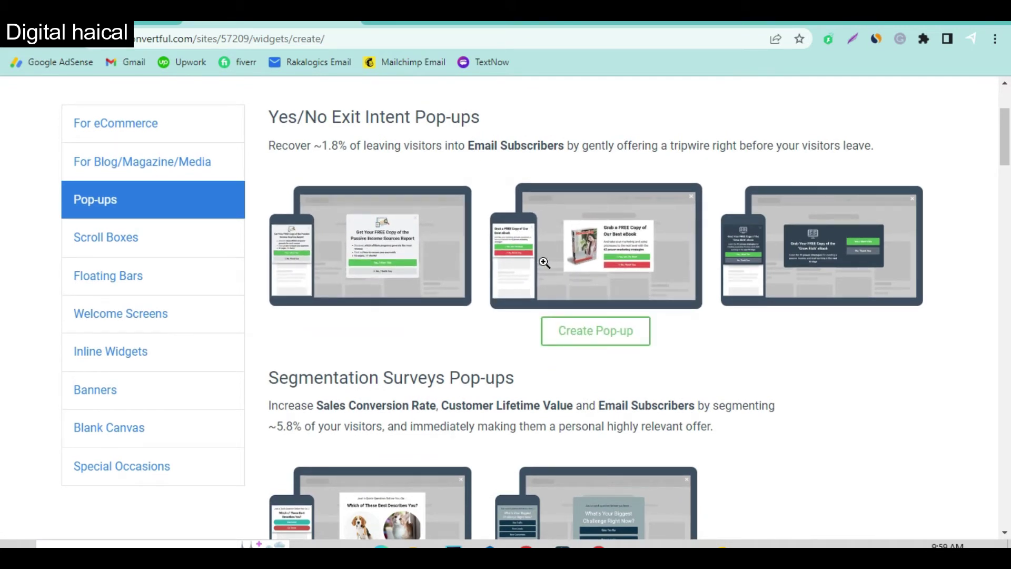
{"action": "scroll", "coordinate": [542, 361], "scroll_direction": "down", "scroll_amount": 6}
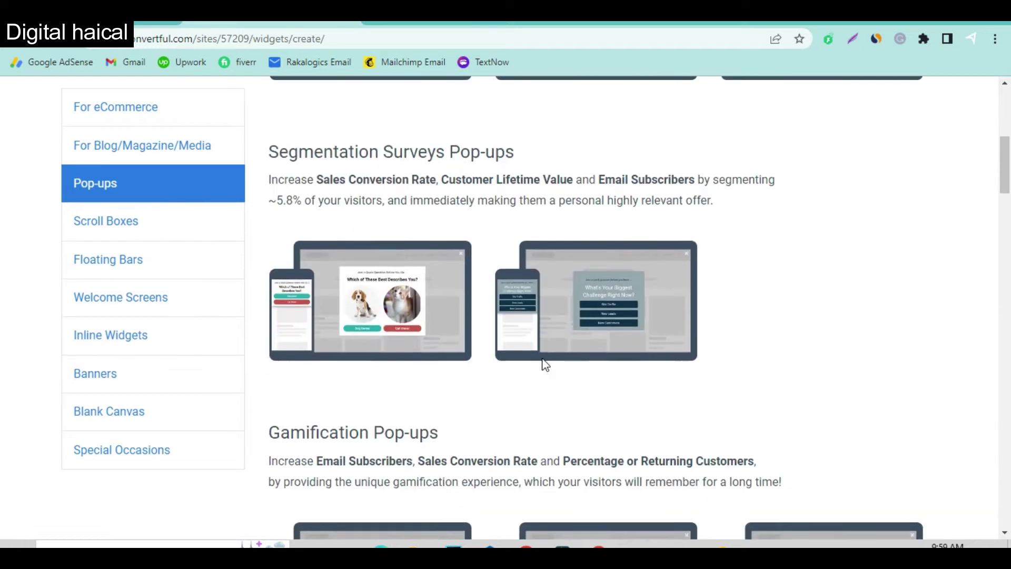
{"action": "scroll", "coordinate": [532, 352], "scroll_direction": "up", "scroll_amount": 3}
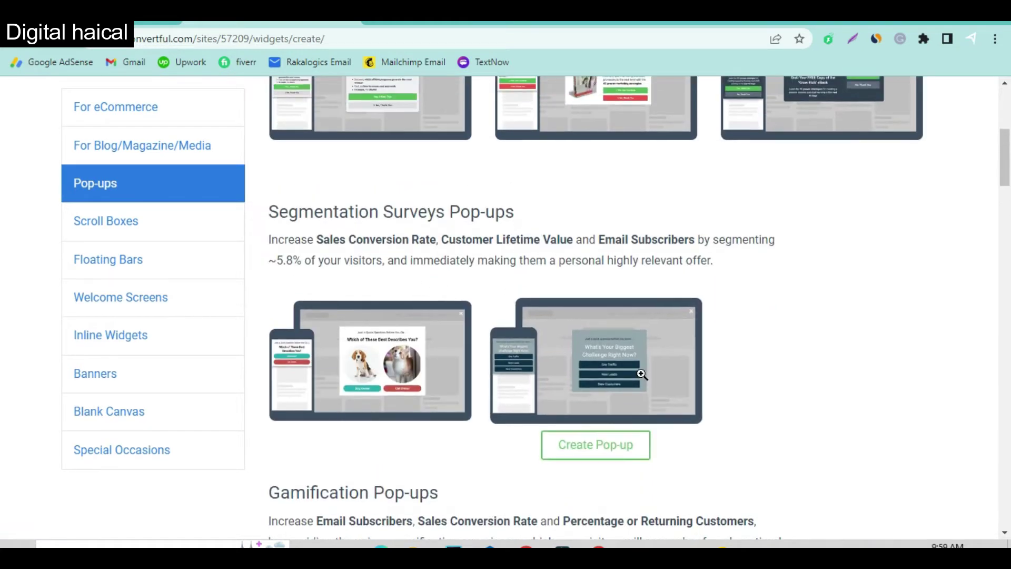
{"action": "scroll", "coordinate": [632, 379], "scroll_direction": "down", "scroll_amount": 7}
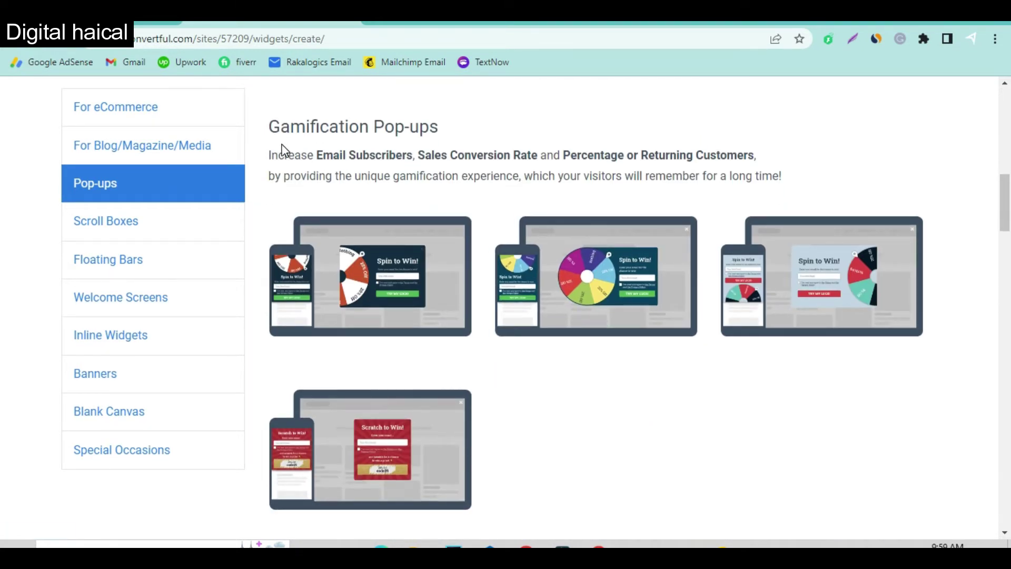
{"action": "mouse_move", "coordinate": [518, 320]}
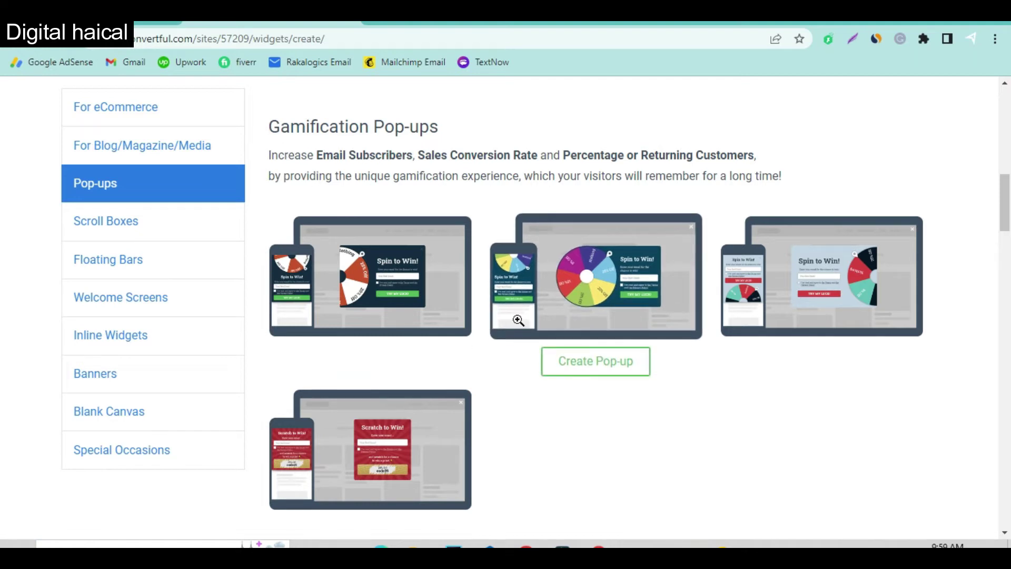
{"action": "scroll", "coordinate": [586, 339], "scroll_direction": "down", "scroll_amount": 6}
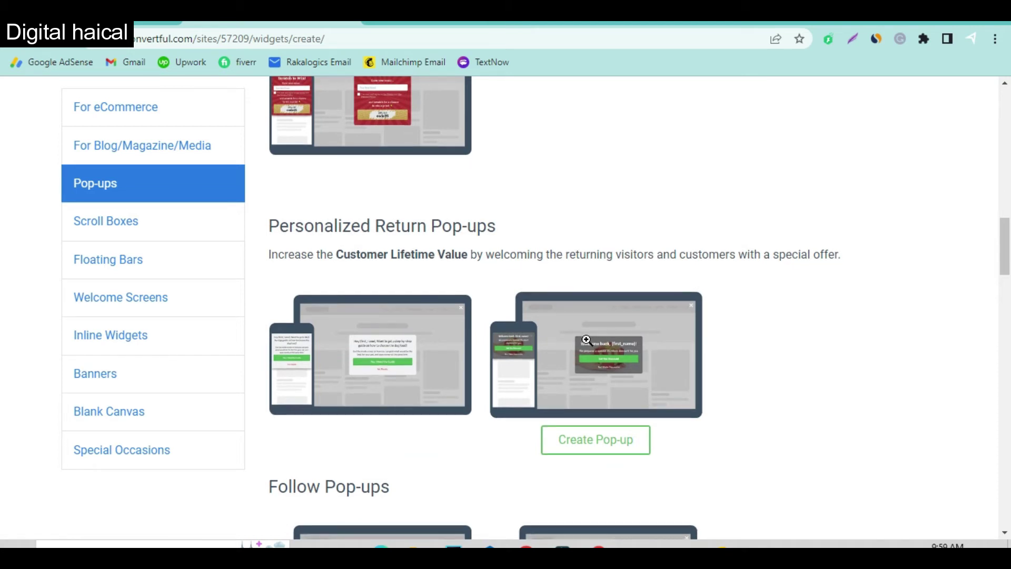
{"action": "scroll", "coordinate": [587, 339], "scroll_direction": "down", "scroll_amount": 12}
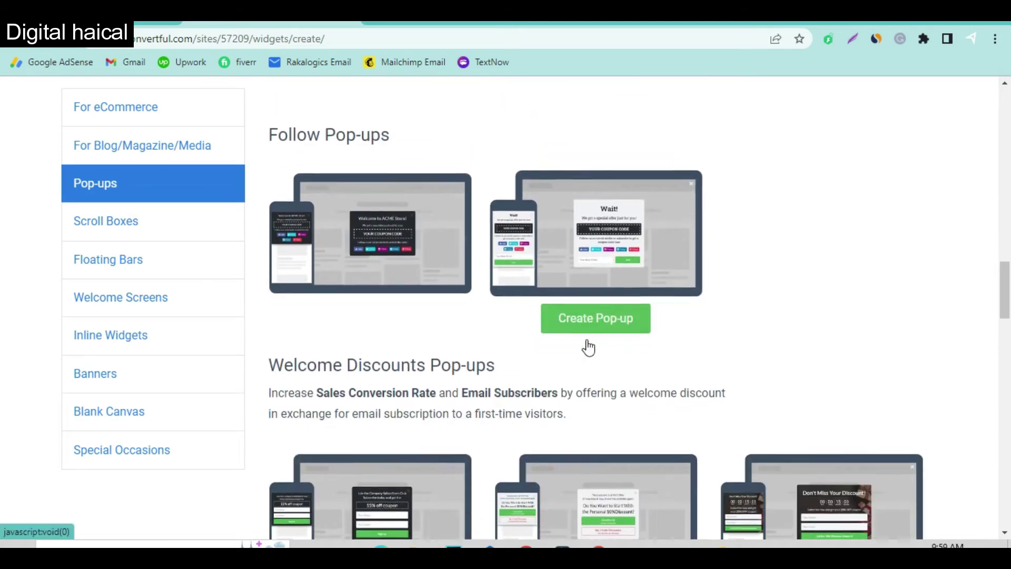
{"action": "scroll", "coordinate": [586, 339], "scroll_direction": "up", "scroll_amount": 4}
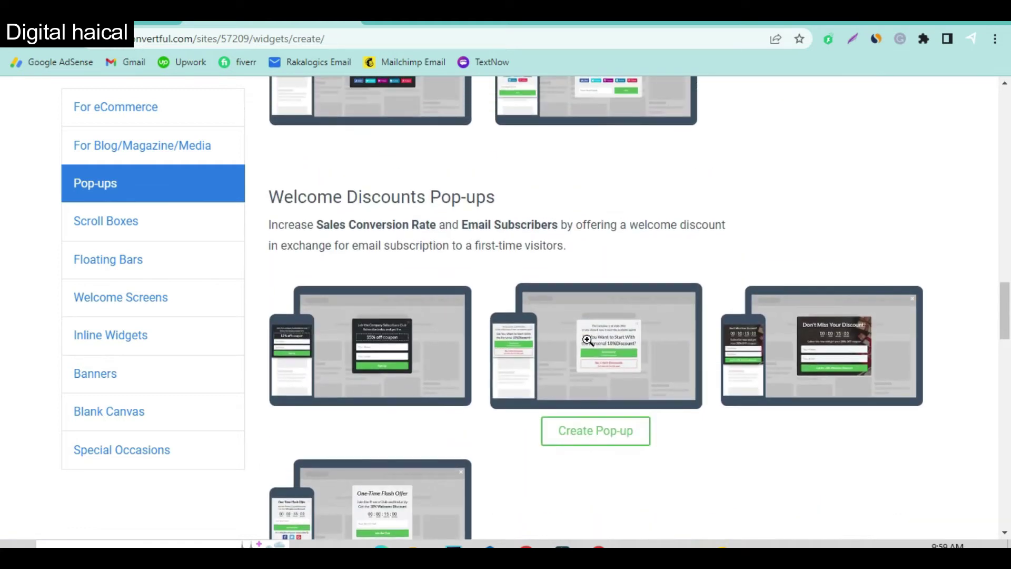
{"action": "scroll", "coordinate": [557, 350], "scroll_direction": "down", "scroll_amount": 2}
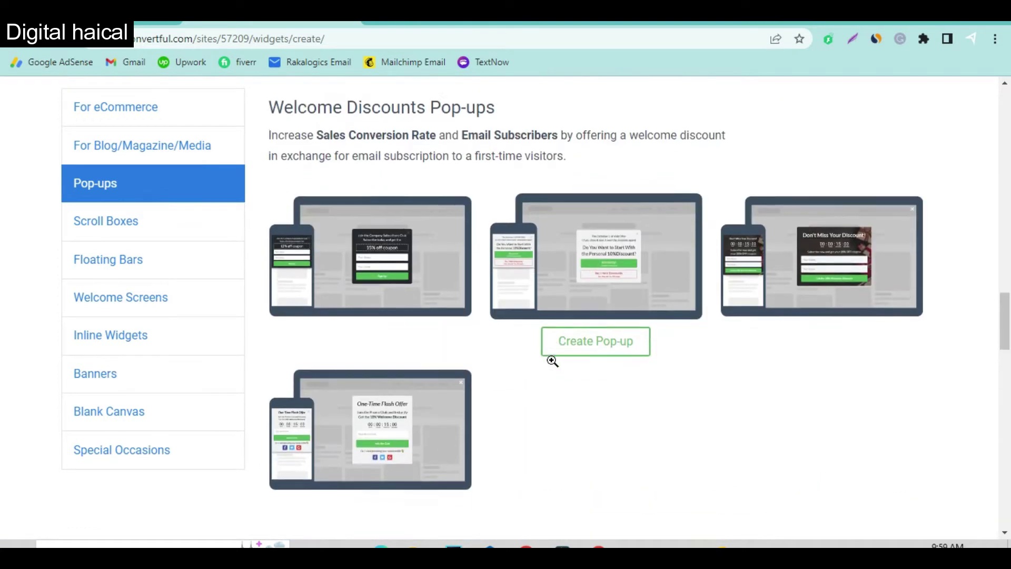
Preview the One-Time Flash Offer template and create Pop-up #1 from it.
{"action": "left_click", "coordinate": [372, 417]}
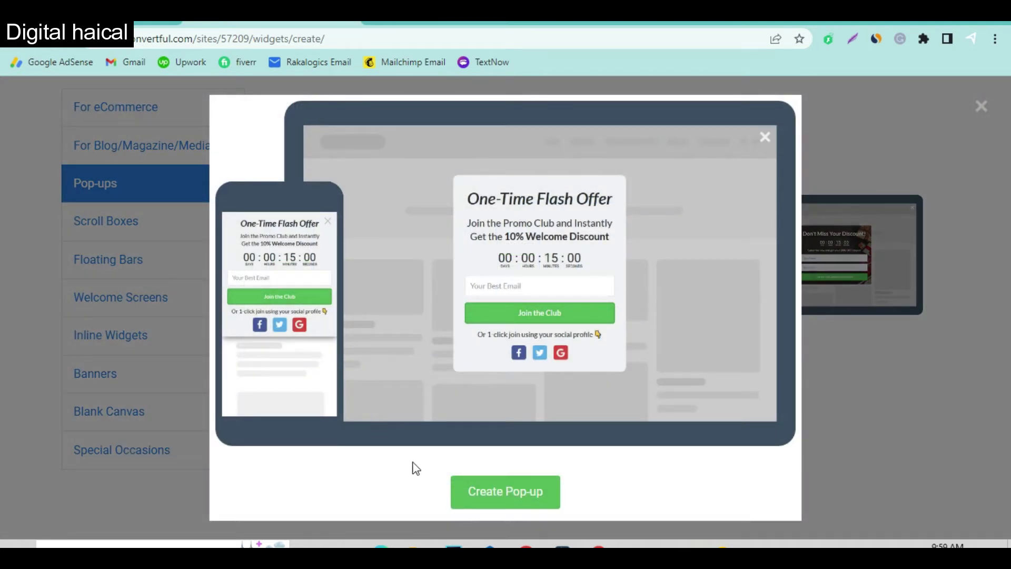
{"action": "left_click", "coordinate": [504, 493]}
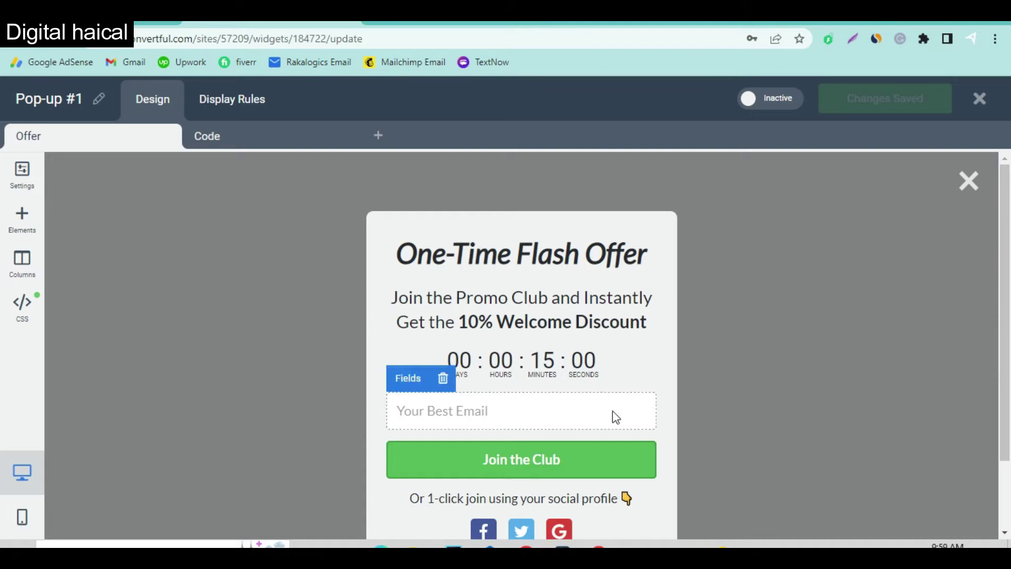
{"action": "scroll", "coordinate": [485, 363], "scroll_direction": "down", "scroll_amount": 2}
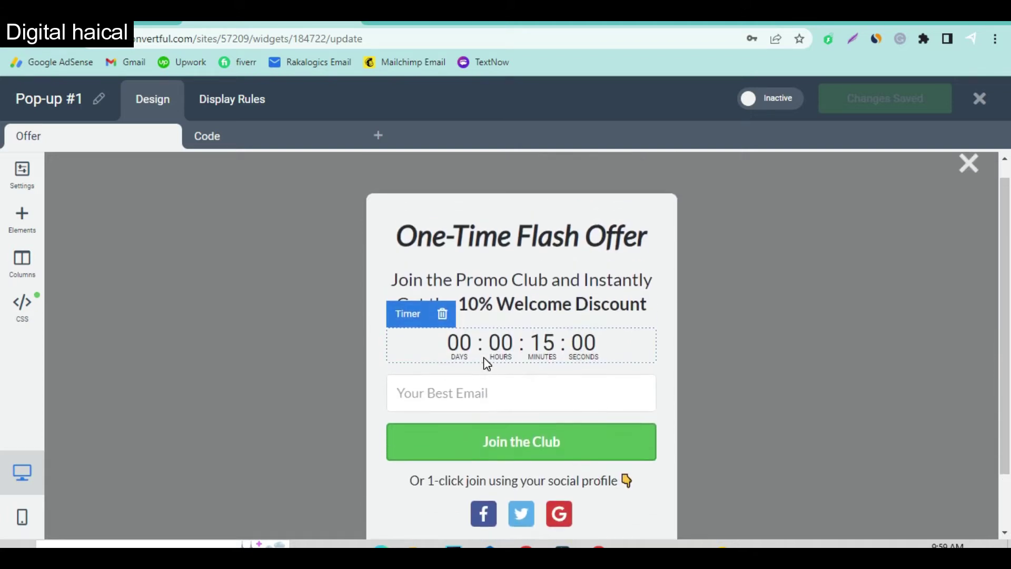
Replace the heading text with 'Join Our Newsletters!' and shrink its font size to 35px.
{"action": "left_click", "coordinate": [543, 245]}
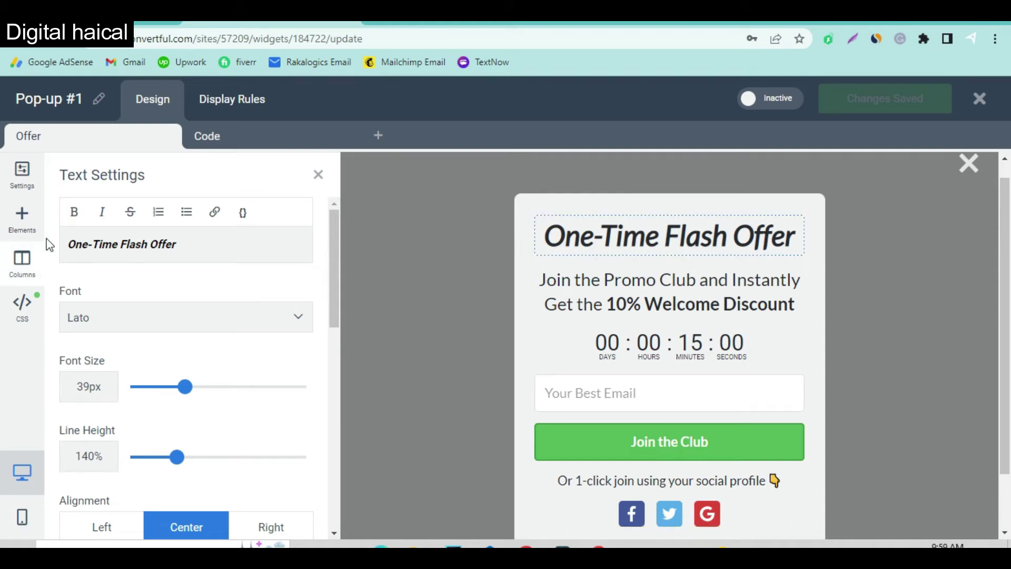
{"action": "triple_click", "coordinate": [148, 240]}
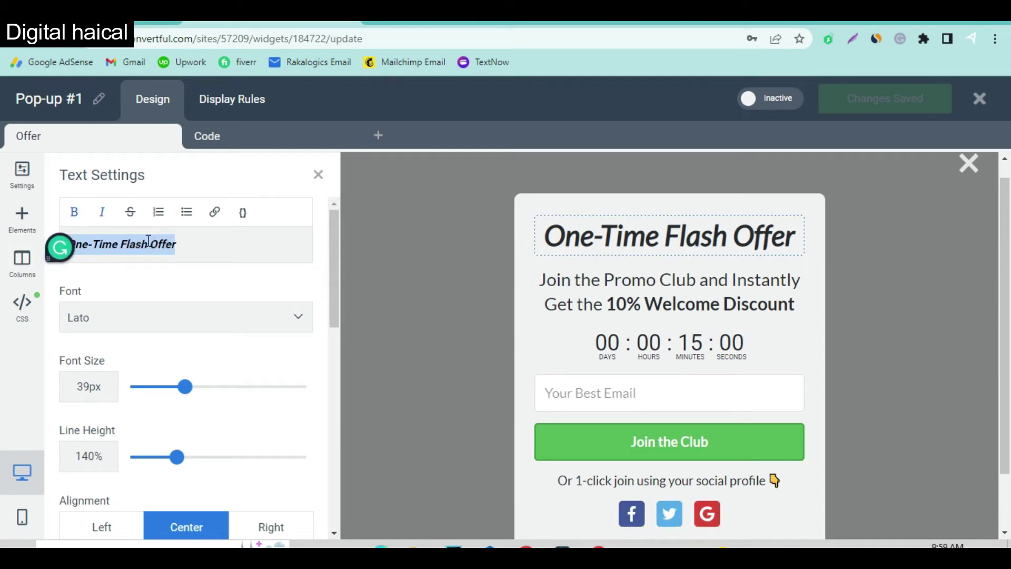
{"action": "key", "text": "BackSpace"}
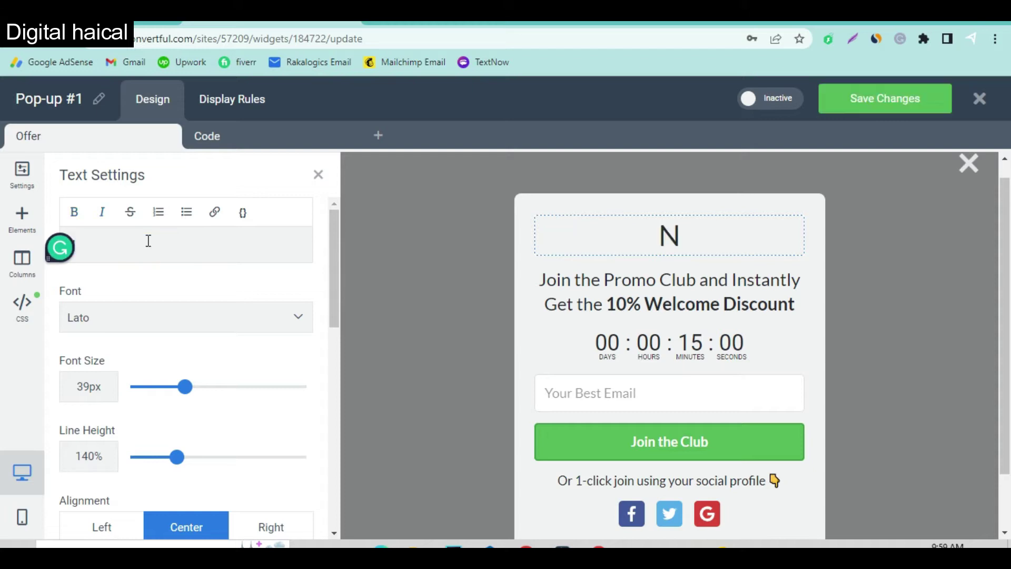
{"action": "type", "text": "Join O"}
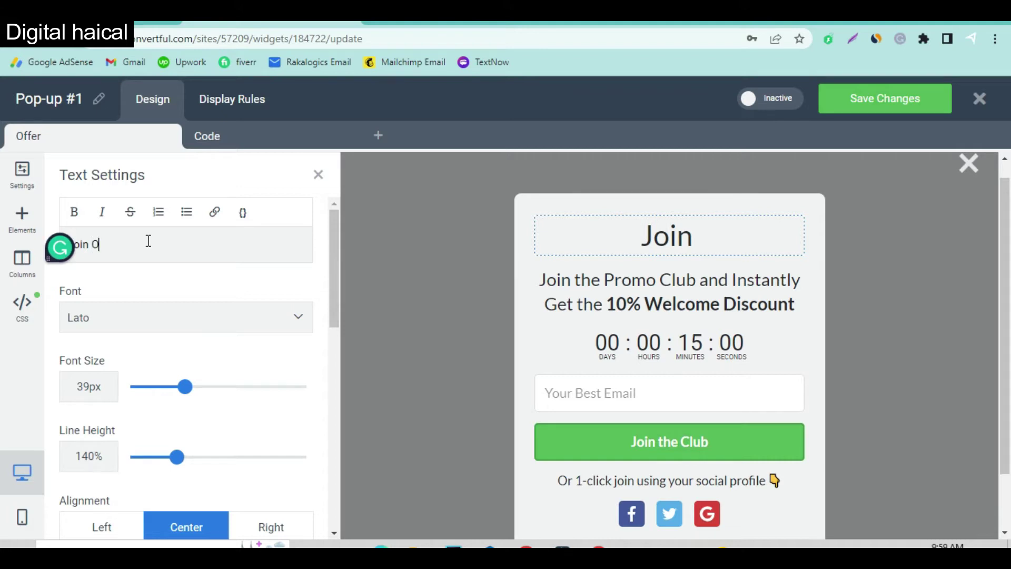
{"action": "type", "text": "ur Newsletters!"}
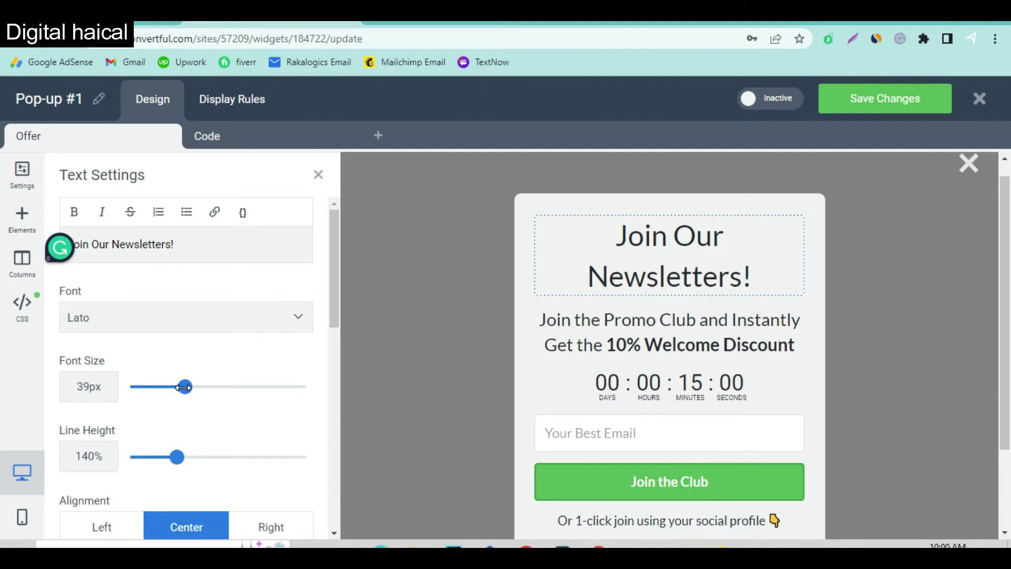
{"action": "left_click_drag", "start_coordinate": [184, 387], "coordinate": [179, 387]}
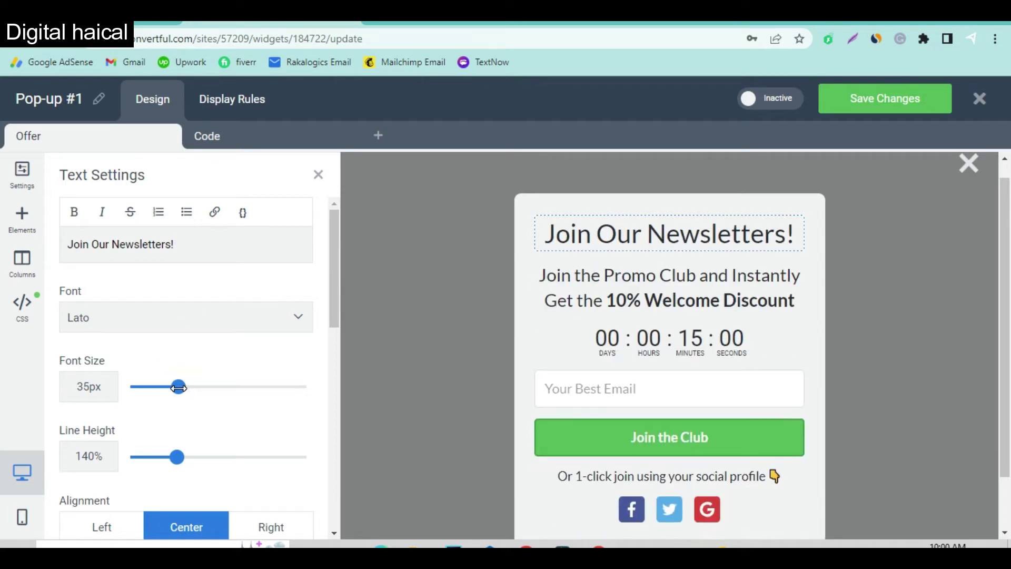
Replace the subtitle with 'Our very infomative and researched articles that hel you to make money online'.
{"action": "left_click", "coordinate": [683, 294]}
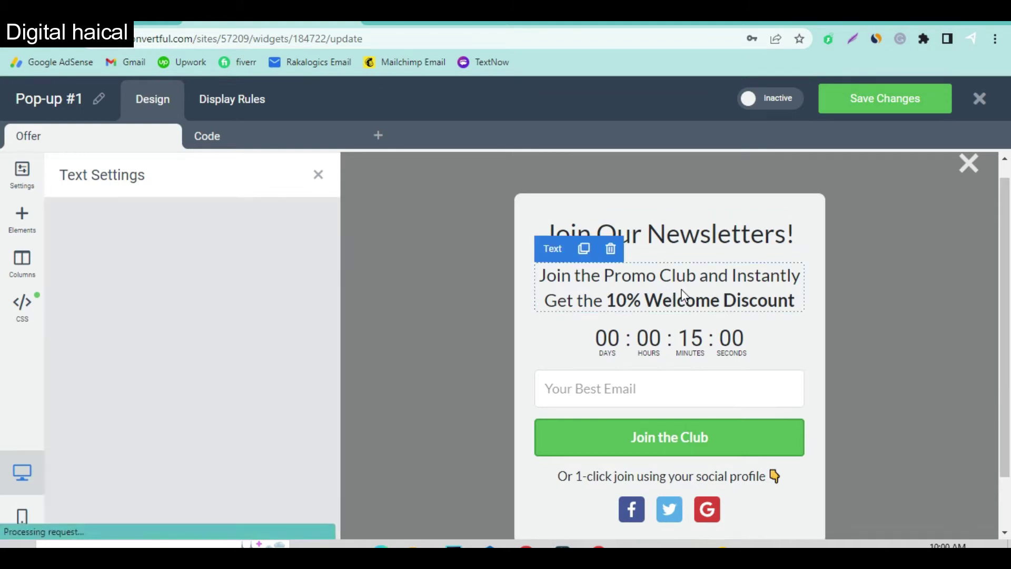
{"action": "left_click_drag", "start_coordinate": [222, 264], "coordinate": [67, 266]}
{"action": "key", "text": "ctrl+a"}
{"action": "type", "text": "Our very"}
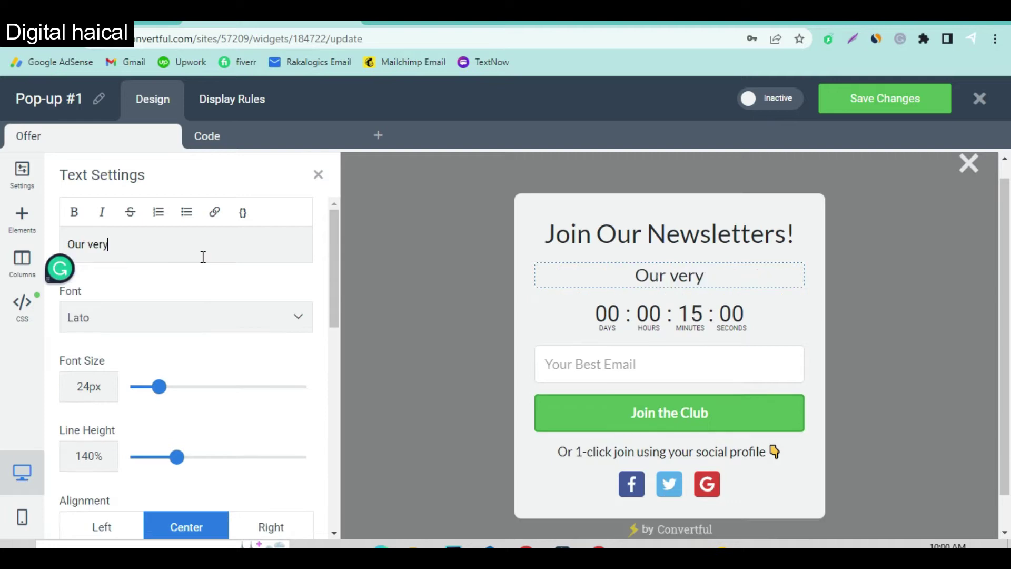
{"action": "type", "text": " infom"}
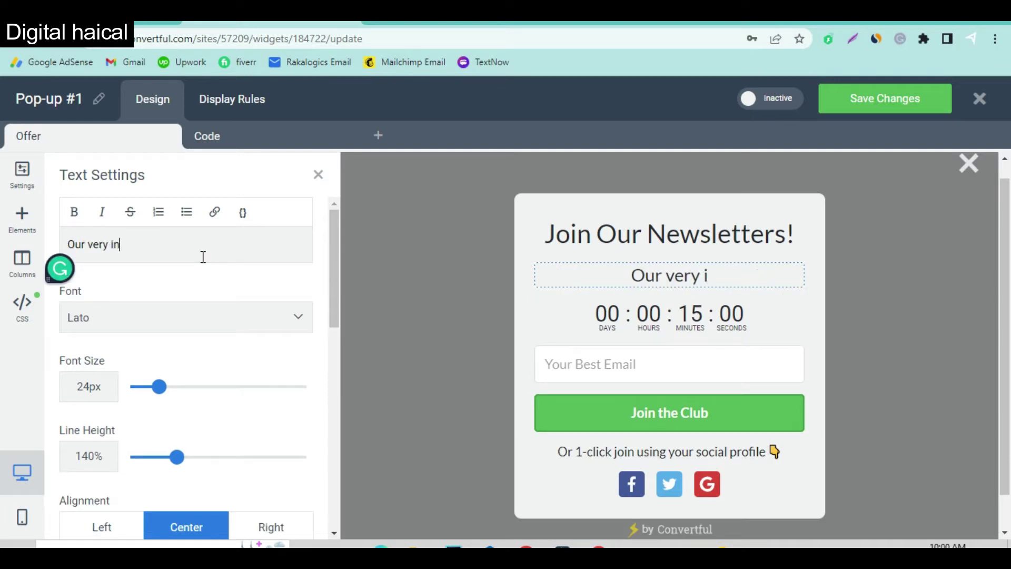
{"action": "type", "text": "ative"}
{"action": "type", "text": "and researched articles that hel you to make money online"}
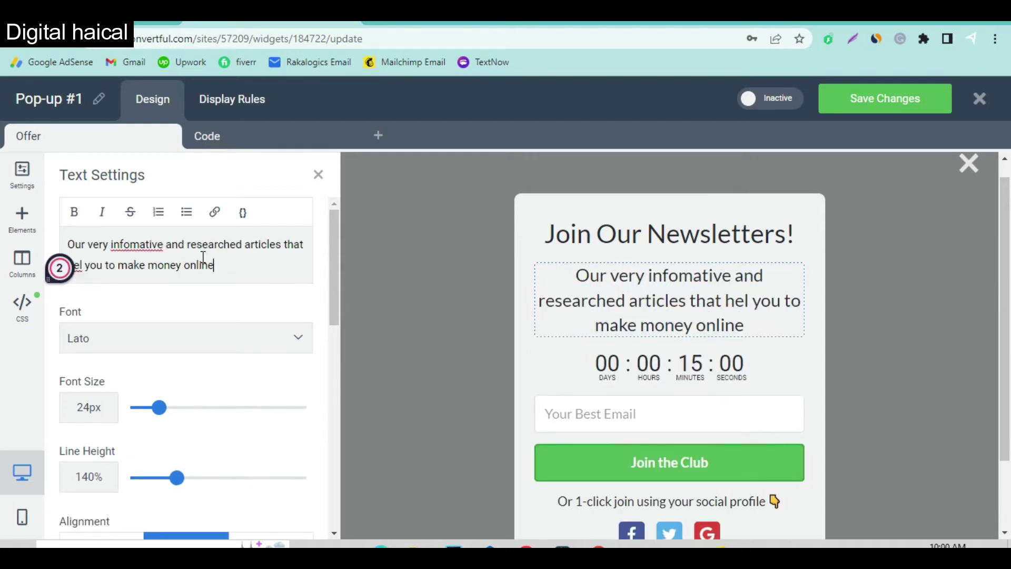
Bold and capitalize 'Make Money Online', and correct 'infomative' to 'informative'.
{"action": "left_click_drag", "start_coordinate": [203, 258], "coordinate": [203, 258]}
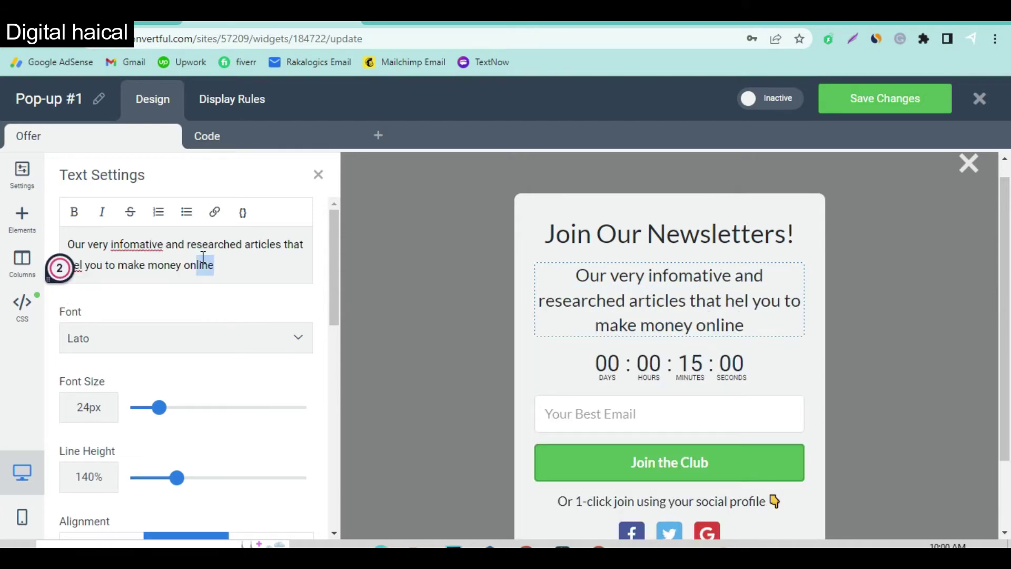
{"action": "key", "text": "shift+Left"}
{"action": "key", "text": "shift+Left"}
{"action": "key", "text": "shift+Left"}
{"action": "key", "text": "shift+Left"}
{"action": "key", "text": "shift+Left"}
{"action": "key", "text": "shift+Left"}
{"action": "key", "text": "shift+Left"}
{"action": "key", "text": "shift+Left"}
{"action": "key", "text": "shift+Left"}
{"action": "key", "text": "shift+Left"}
{"action": "key", "text": "shift+Left"}
{"action": "key", "text": "shift+Left"}
{"action": "key", "text": "shift+Left"}
{"action": "key", "text": "shift+Left"}
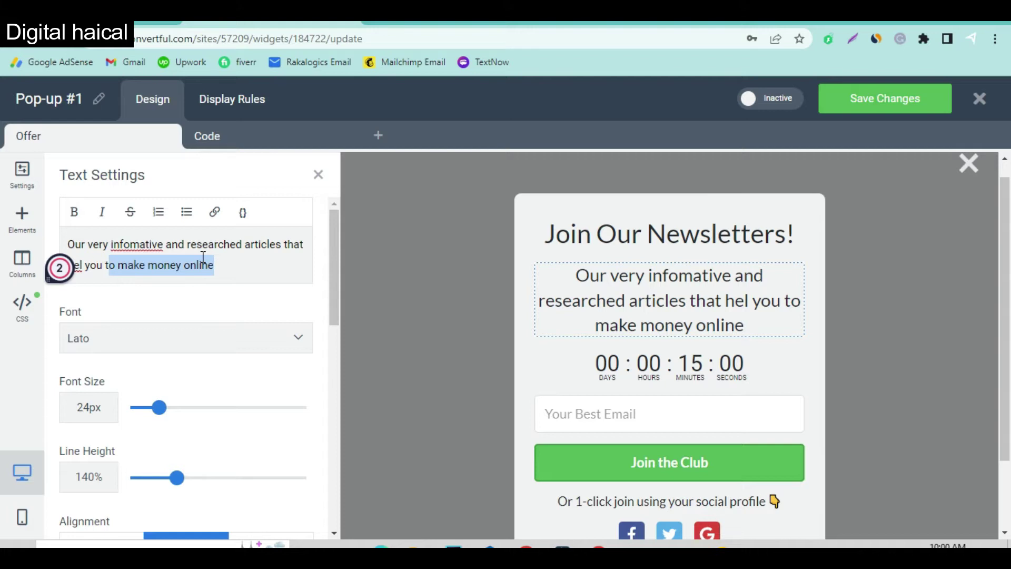
{"action": "left_click", "coordinate": [74, 211]}
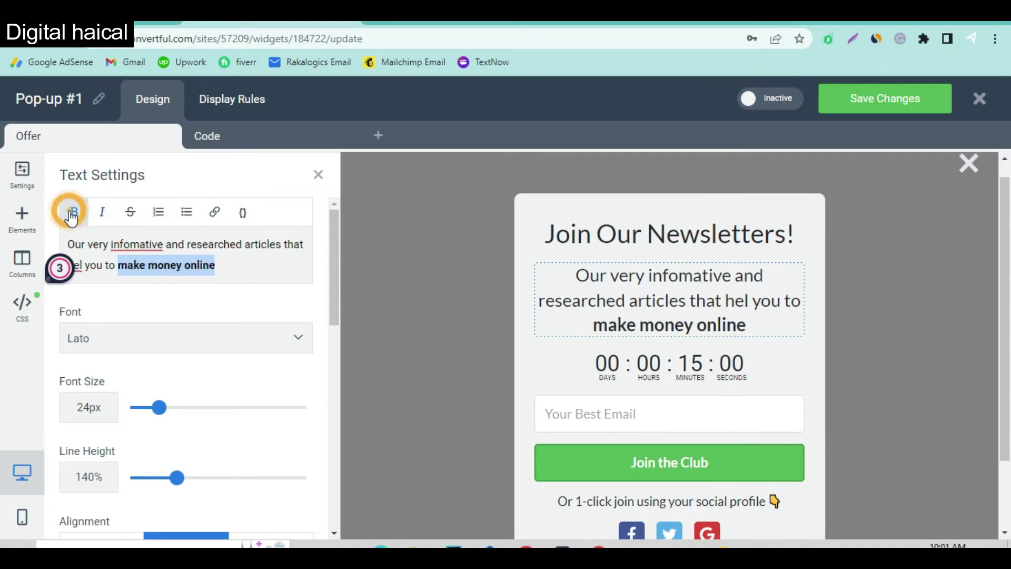
{"action": "left_click", "coordinate": [129, 264]}
{"action": "key", "text": "BackSpace"}
{"action": "type", "text": "M"}
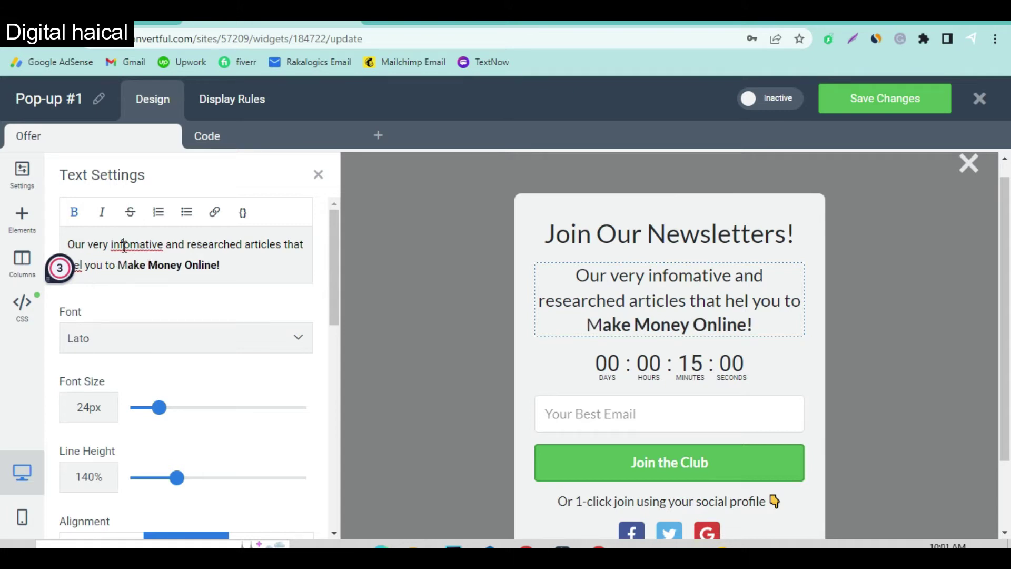
{"action": "right_click", "coordinate": [124, 246]}
{"action": "left_click", "coordinate": [158, 257]}
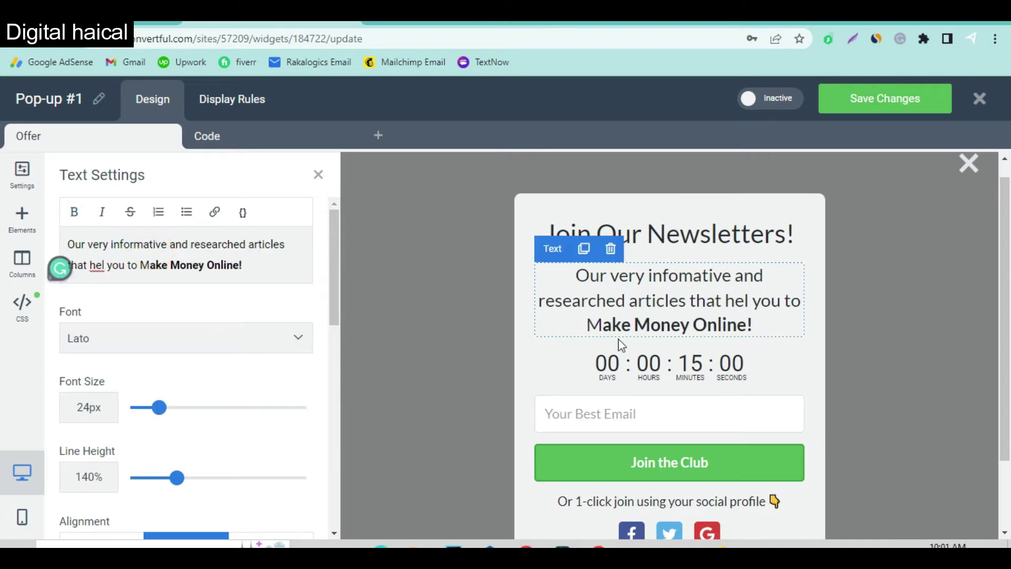
{"action": "left_click", "coordinate": [633, 349]}
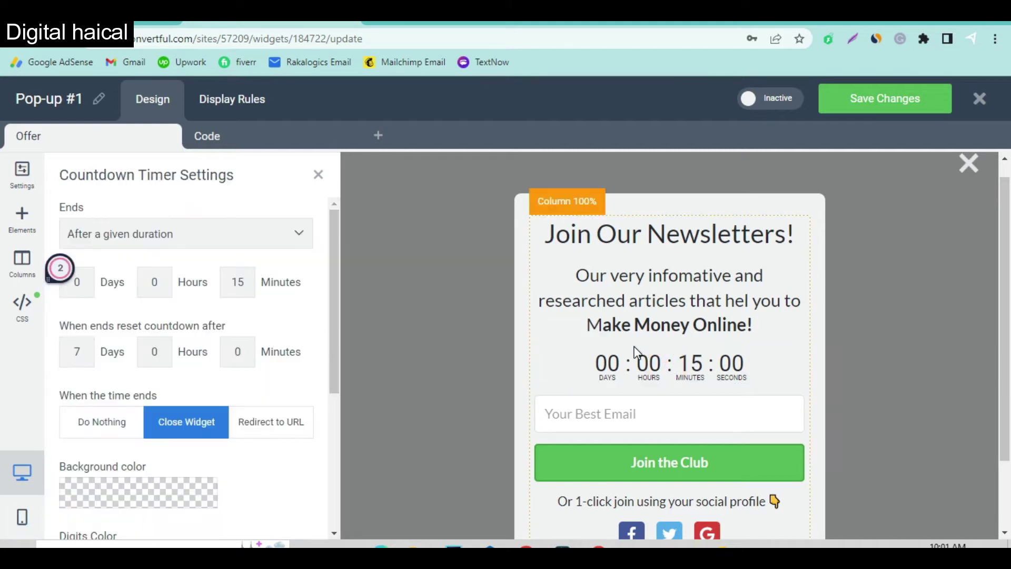
Delete the countdown timer and the social sign-up icons row from the pop-up.
{"action": "left_click", "coordinate": [590, 335]}
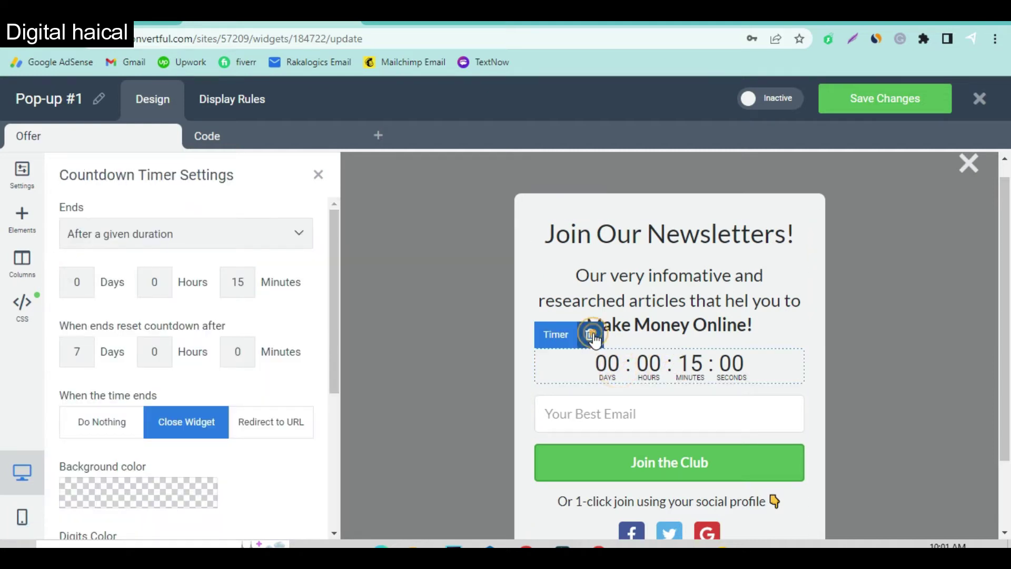
{"action": "left_click", "coordinate": [577, 125]}
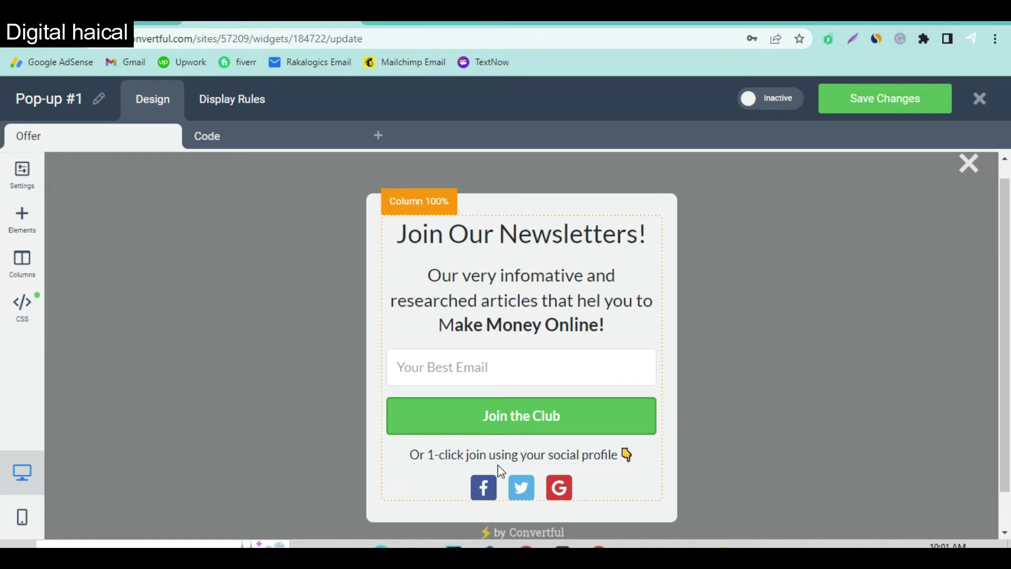
{"action": "left_click", "coordinate": [493, 495]}
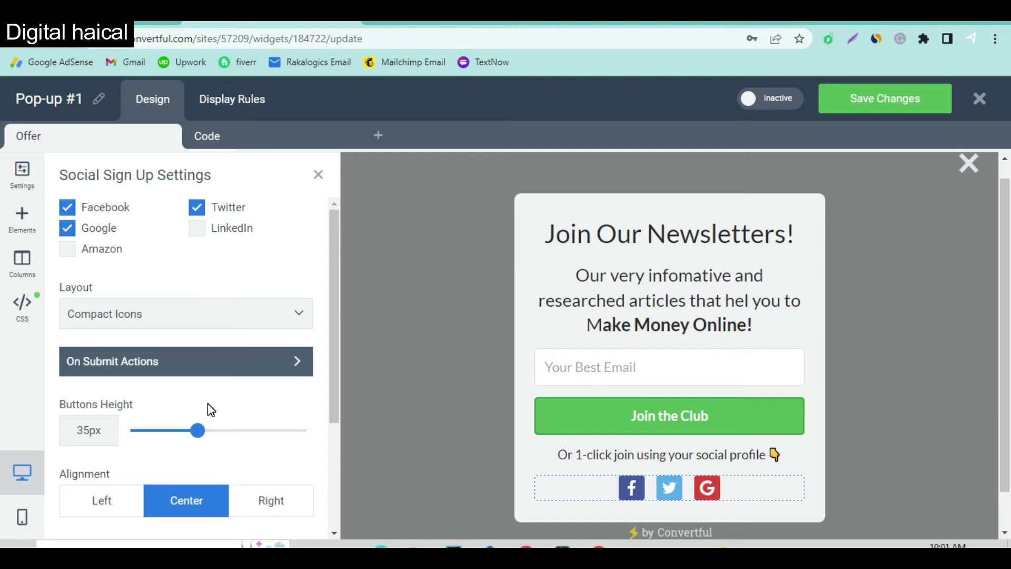
{"action": "scroll", "coordinate": [211, 409], "scroll_direction": "down", "scroll_amount": 3}
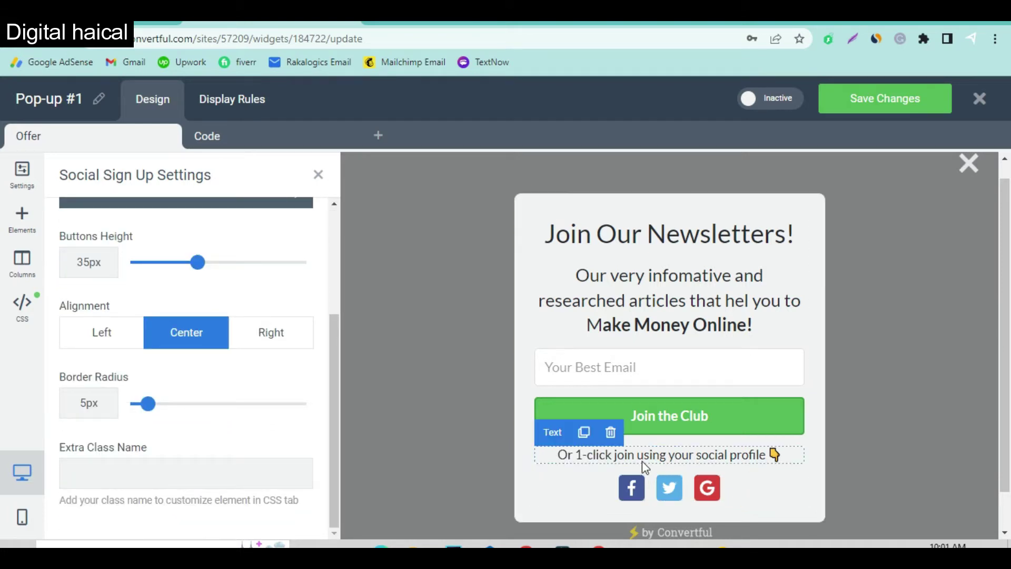
{"action": "mouse_move", "coordinate": [609, 483]}
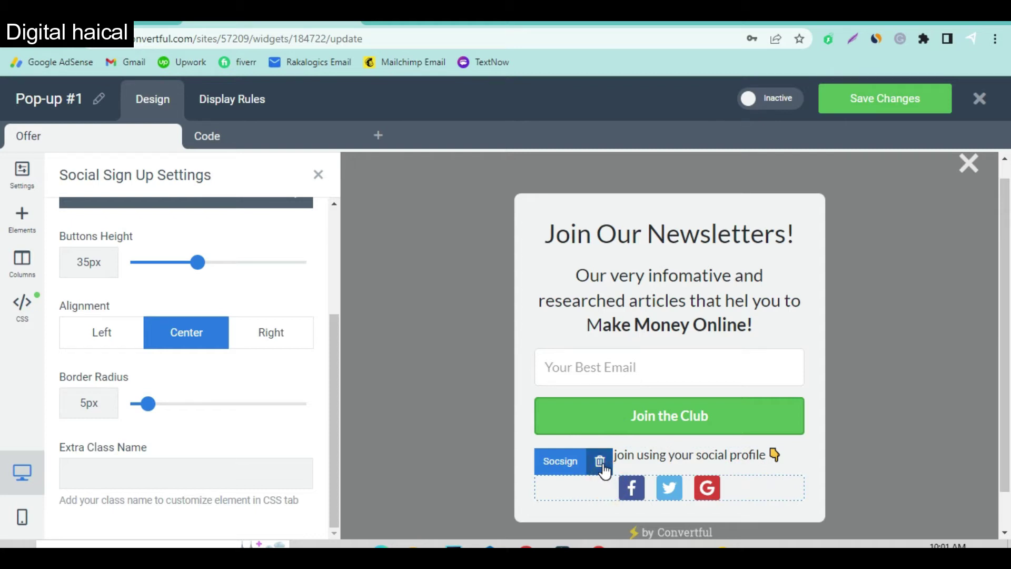
{"action": "left_click", "coordinate": [600, 463]}
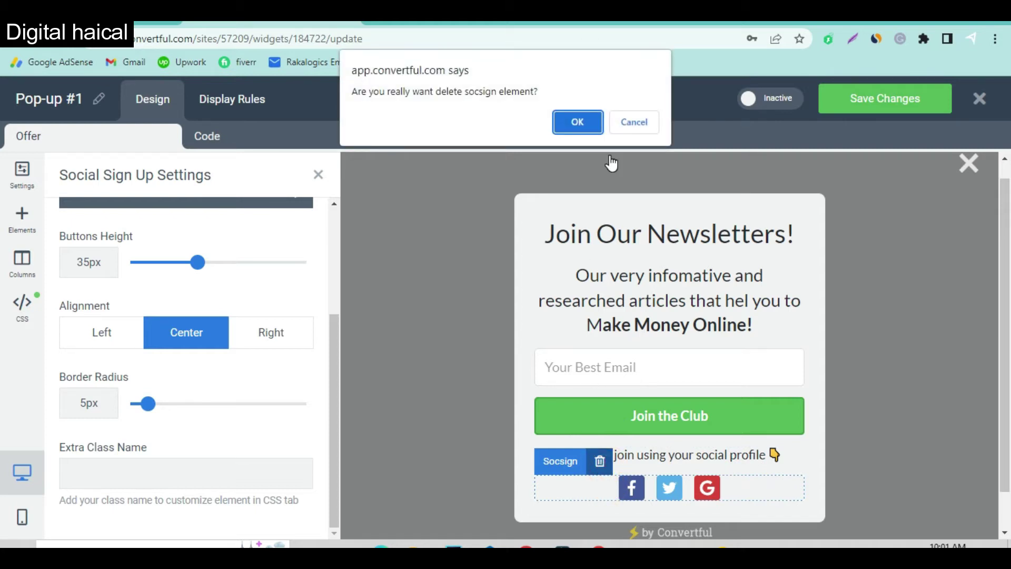
{"action": "left_click", "coordinate": [577, 122]}
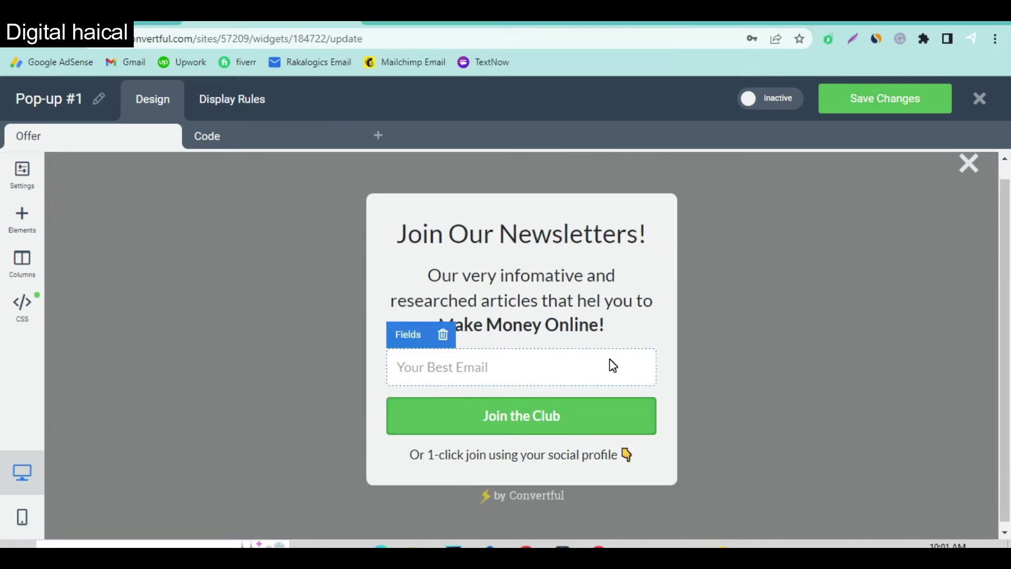
Delete the 'Or 1-click join' social text line.
{"action": "left_click", "coordinate": [464, 454]}
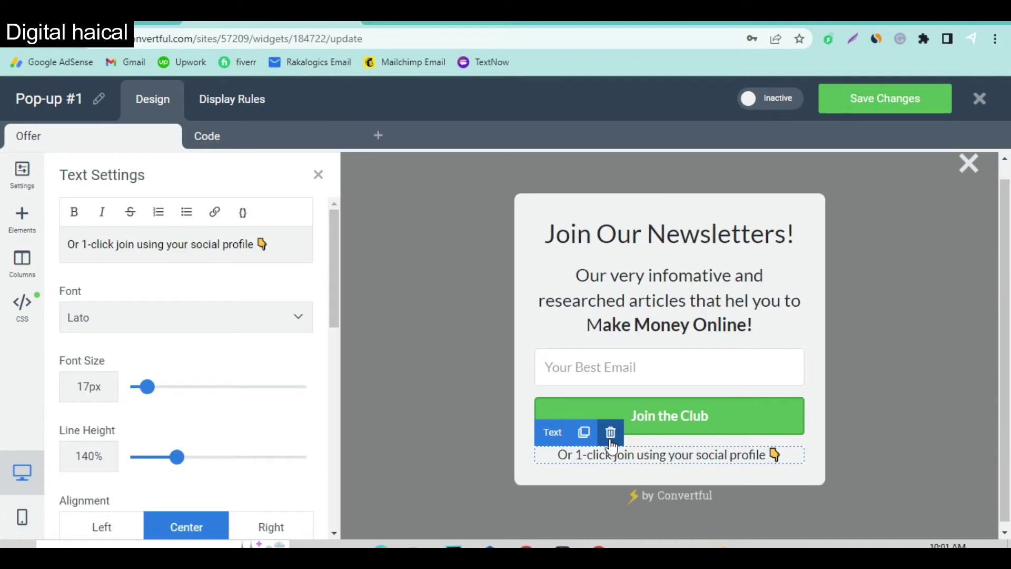
{"action": "left_click", "coordinate": [610, 434]}
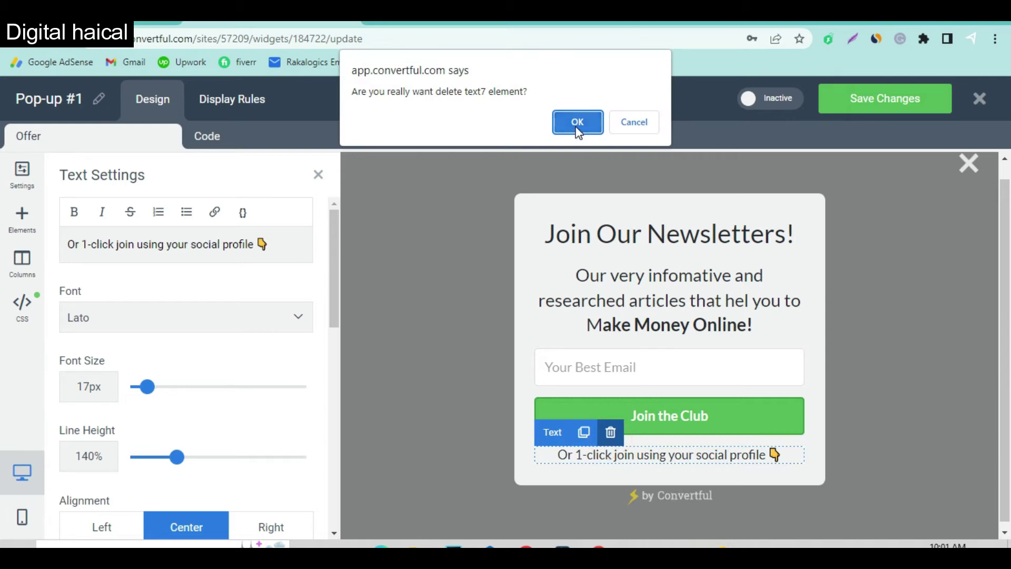
{"action": "left_click", "coordinate": [576, 125]}
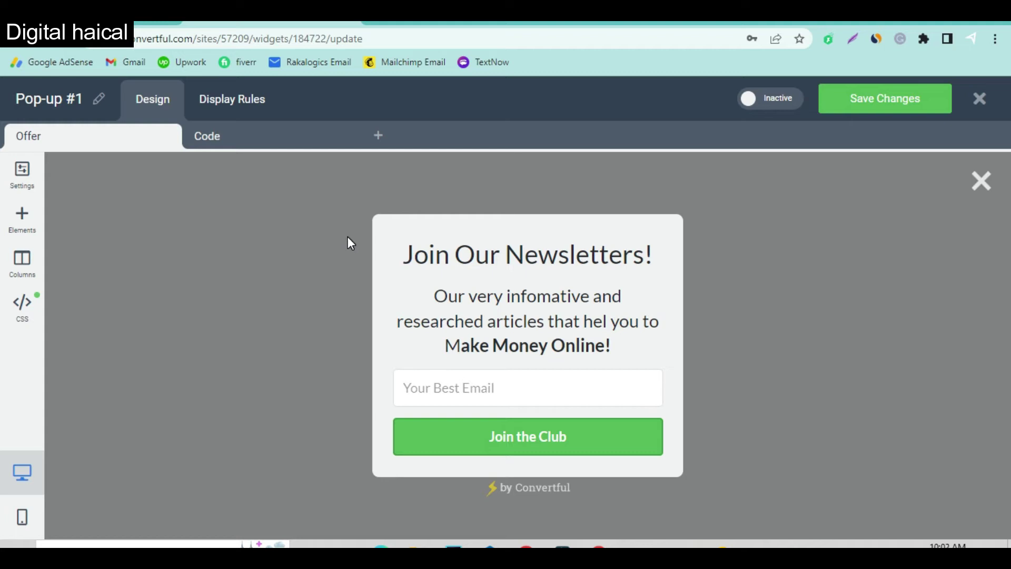
Add a 'scrolls more than 40 percent' trigger to Pop-up #1, save it, and set the popup Active.
{"action": "left_click", "coordinate": [220, 106]}
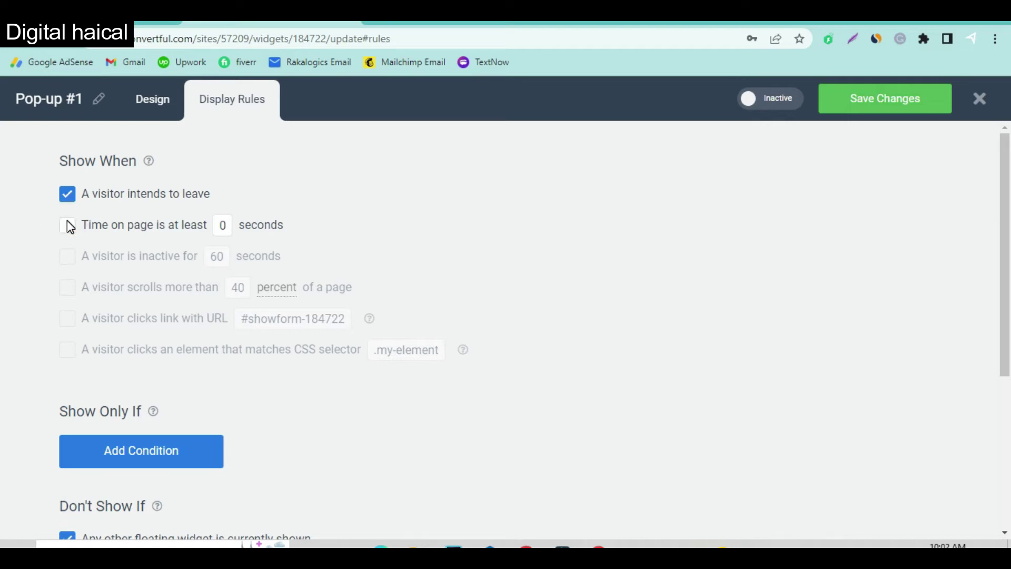
{"action": "left_click", "coordinate": [223, 263]}
{"action": "left_click", "coordinate": [72, 254]}
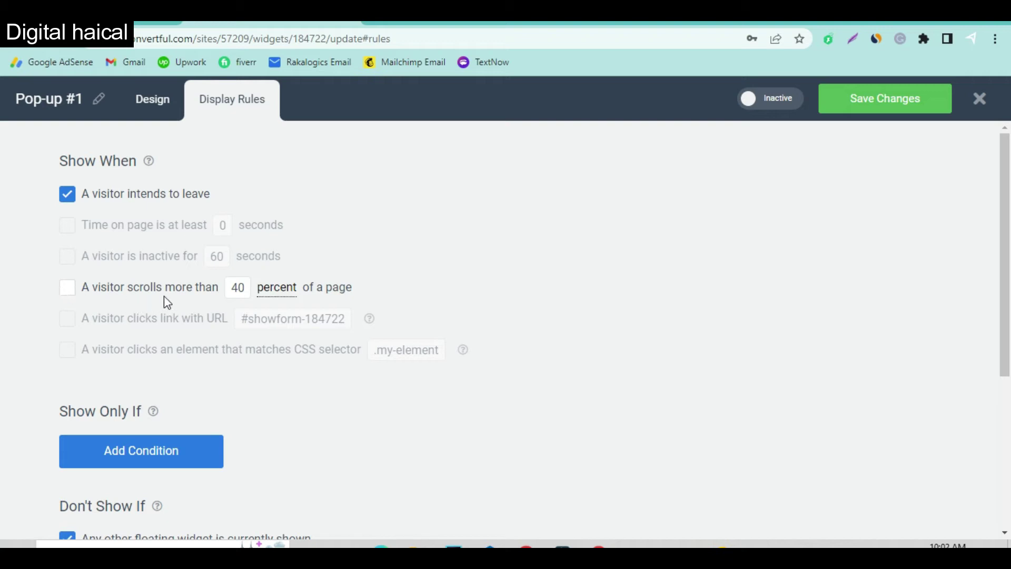
{"action": "left_click", "coordinate": [277, 287]}
{"action": "left_click", "coordinate": [271, 304]}
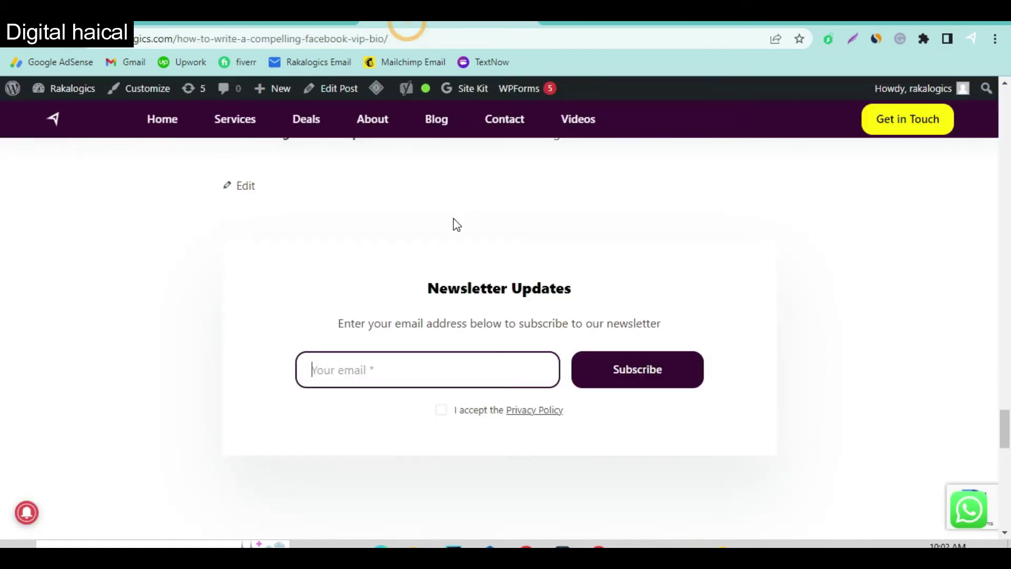
{"action": "scroll", "coordinate": [451, 223], "scroll_direction": "down", "scroll_amount": 10}
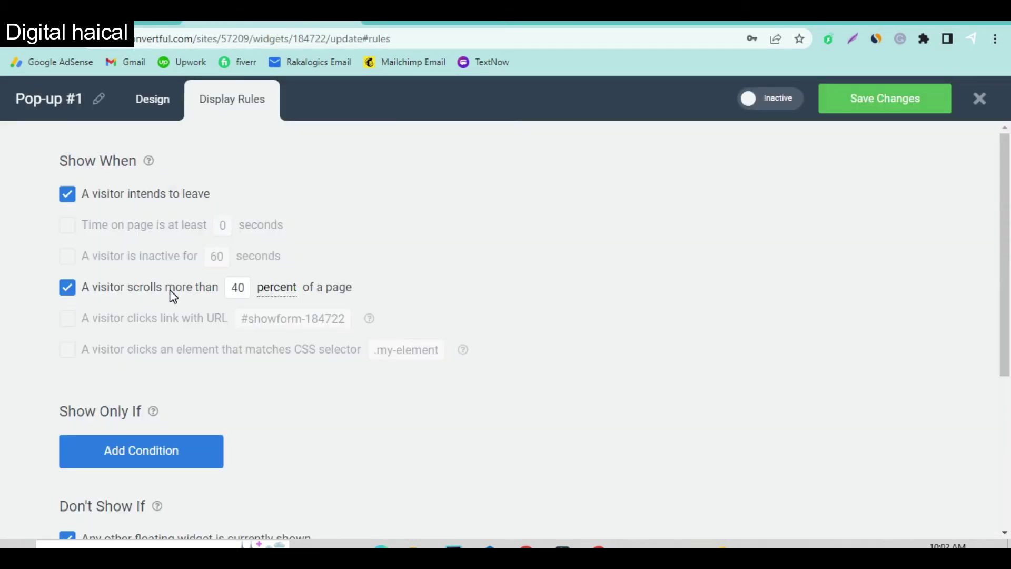
{"action": "scroll", "coordinate": [227, 394], "scroll_direction": "down", "scroll_amount": 5}
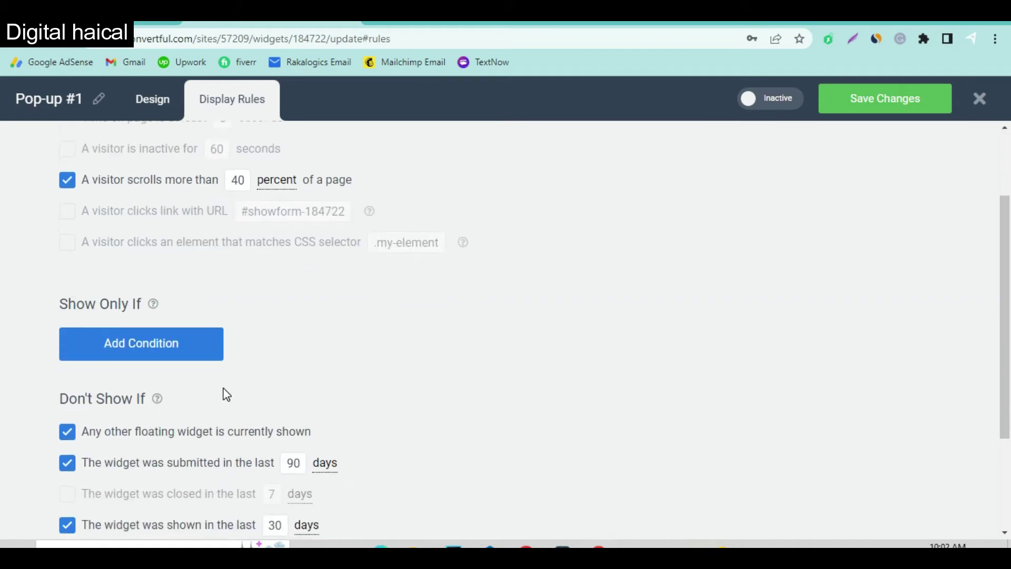
{"action": "scroll", "coordinate": [227, 395], "scroll_direction": "up", "scroll_amount": 5}
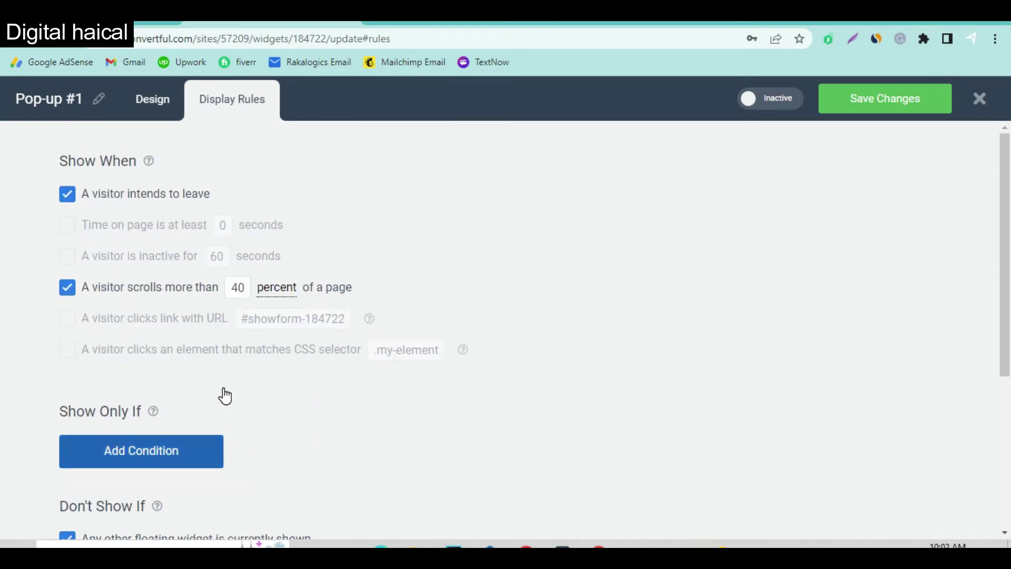
{"action": "left_click", "coordinate": [882, 103]}
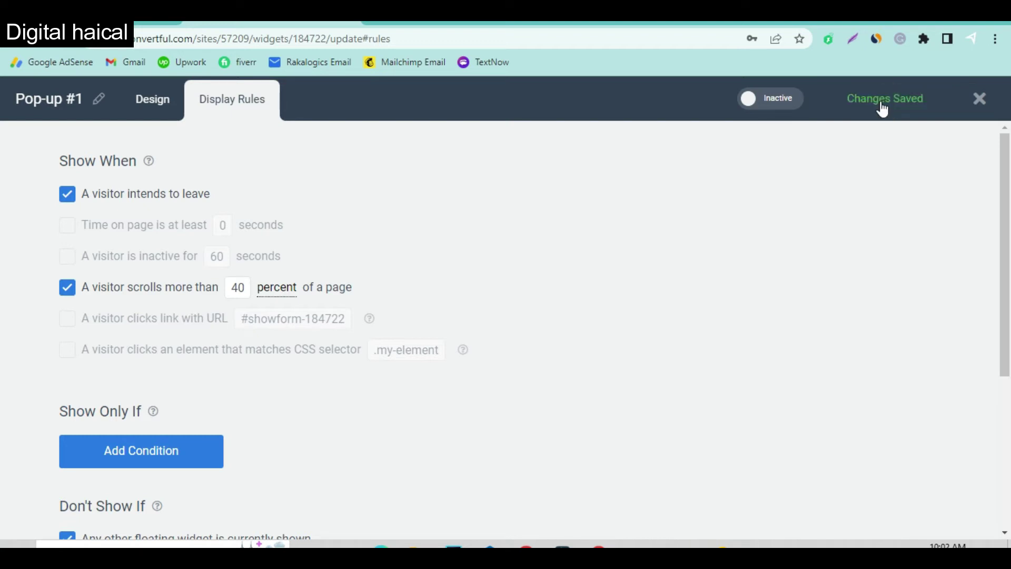
{"action": "left_click", "coordinate": [780, 104]}
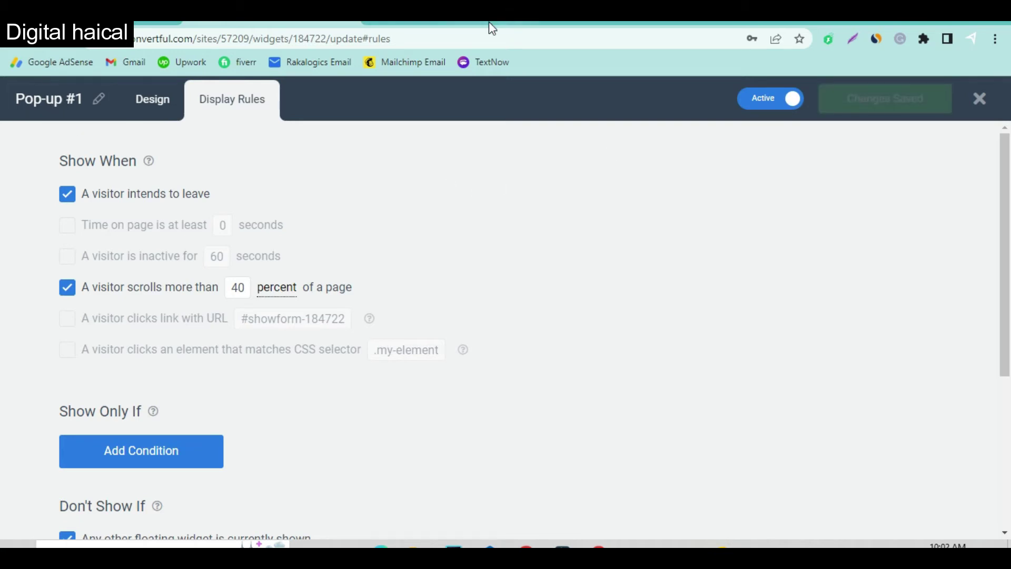
On the site tab, dismiss the notification prompt and close the newsletter popup.
{"action": "left_click", "coordinate": [457, 24]}
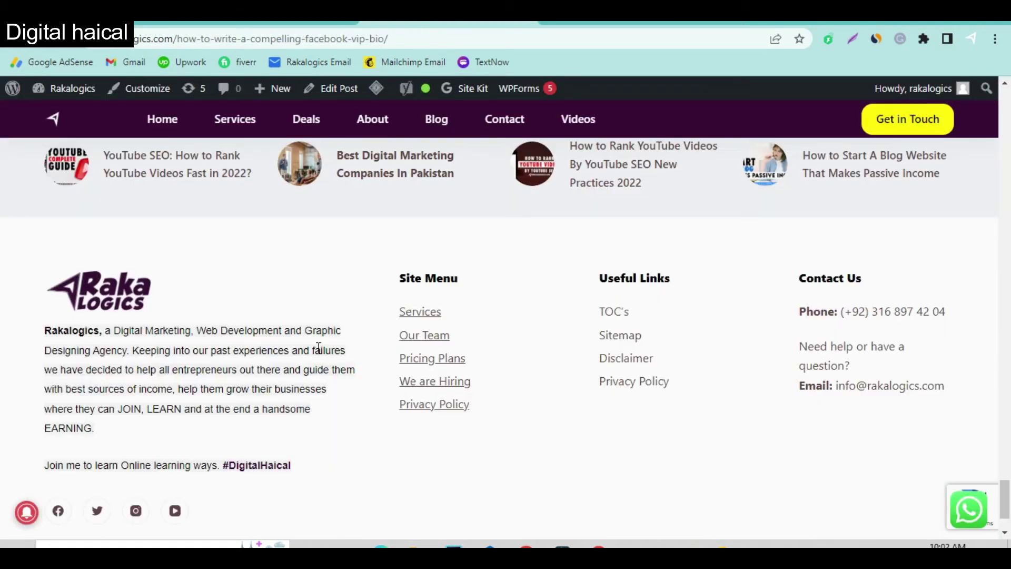
{"action": "scroll", "coordinate": [316, 347], "scroll_direction": "up", "scroll_amount": 15}
{"action": "scroll", "coordinate": [317, 347], "scroll_direction": "up", "scroll_amount": 10}
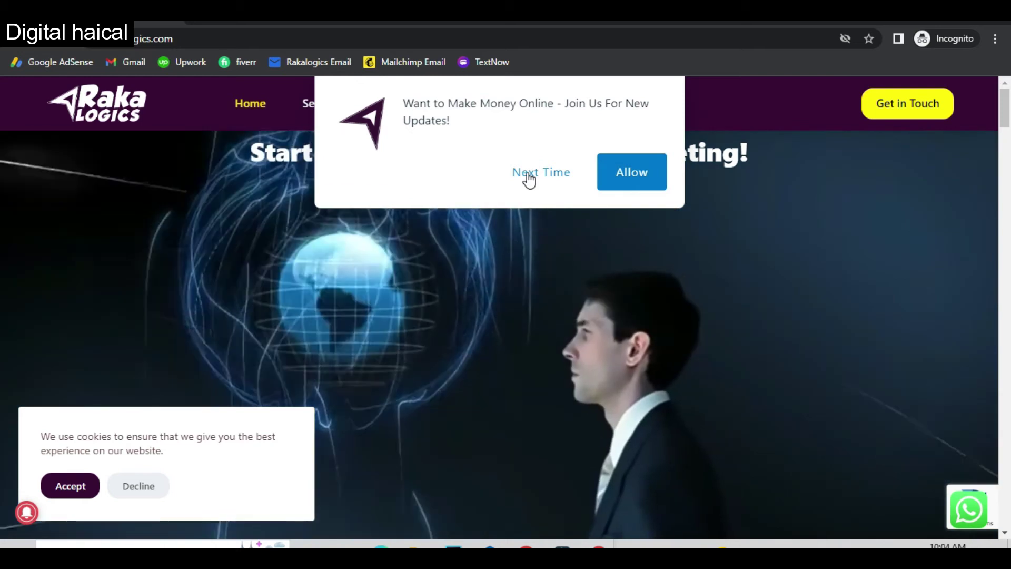
{"action": "left_click", "coordinate": [528, 178]}
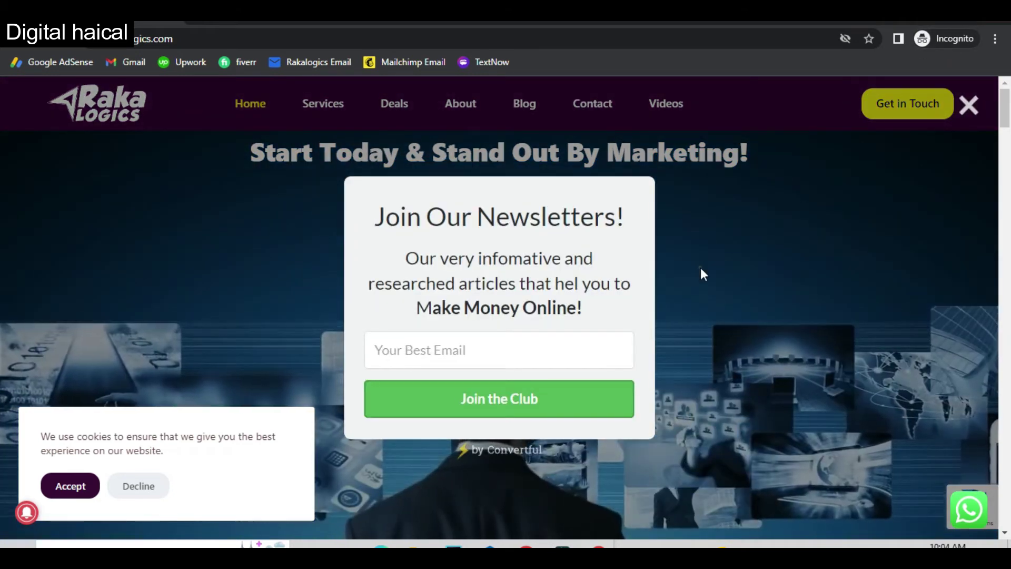
{"action": "left_click", "coordinate": [700, 268]}
{"action": "scroll", "coordinate": [589, 383], "scroll_direction": "down", "scroll_amount": 20}
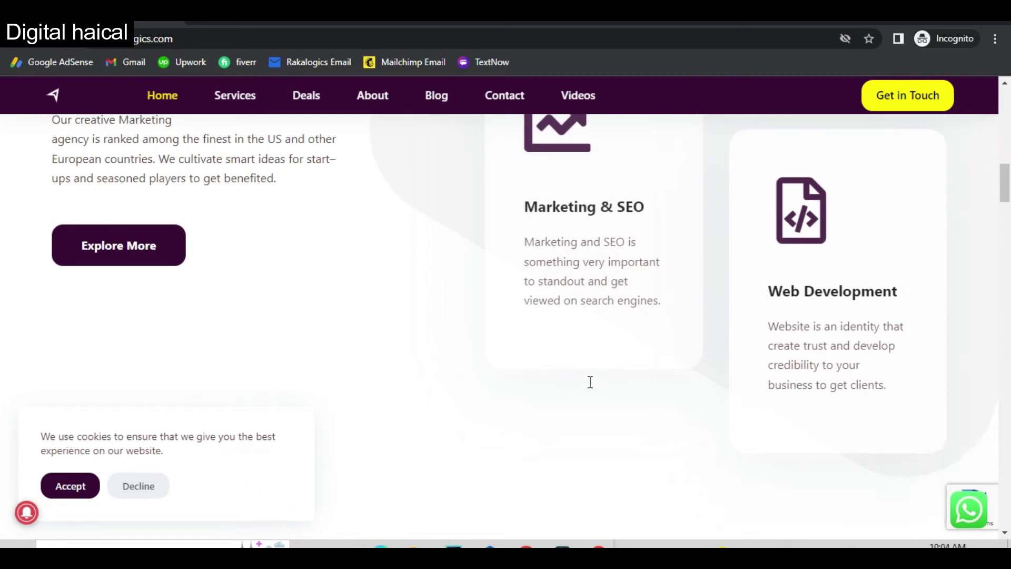
{"action": "scroll", "coordinate": [589, 383], "scroll_direction": "down", "scroll_amount": 5}
{"action": "scroll", "coordinate": [589, 383], "scroll_direction": "up", "scroll_amount": 11}
{"action": "scroll", "coordinate": [589, 381], "scroll_direction": "up", "scroll_amount": 5}
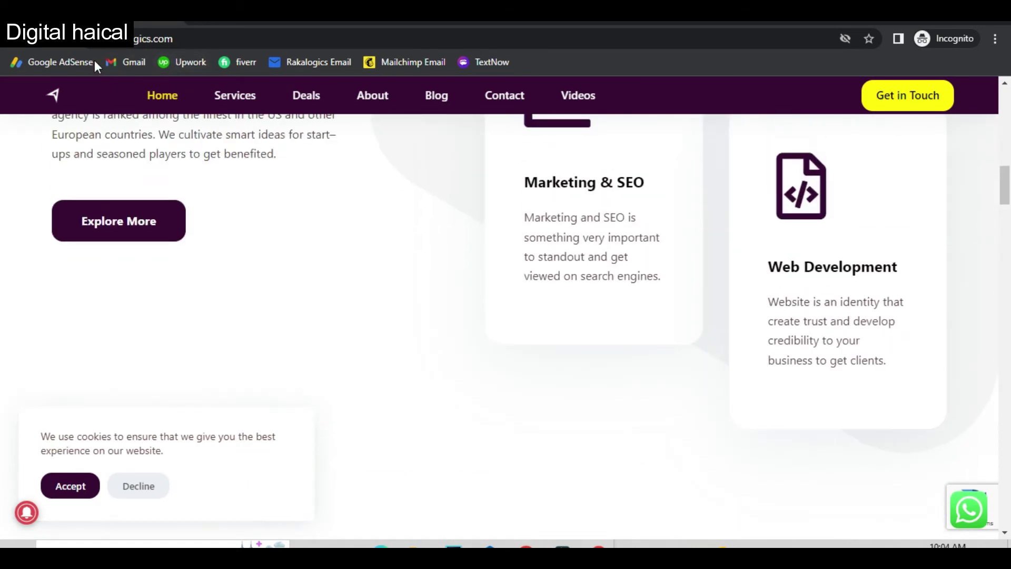
Reload the homepage, scroll until the popup appears, and submit a saved test email to Join the Club.
{"action": "left_click", "coordinate": [66, 46]}
{"action": "scroll", "coordinate": [571, 289], "scroll_direction": "down", "scroll_amount": 5}
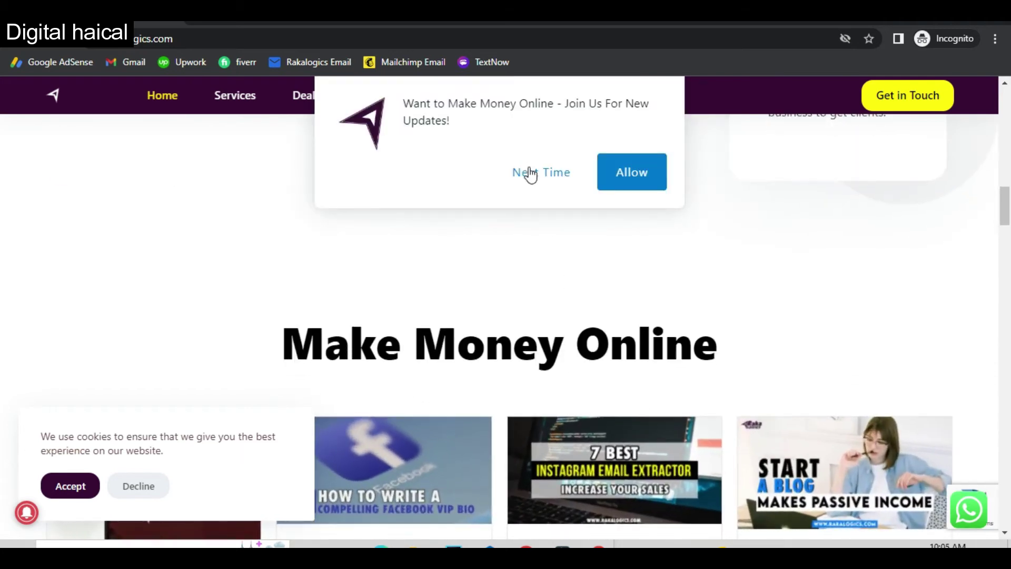
{"action": "left_click", "coordinate": [530, 173]}
{"action": "scroll", "coordinate": [547, 334], "scroll_direction": "down", "scroll_amount": 15}
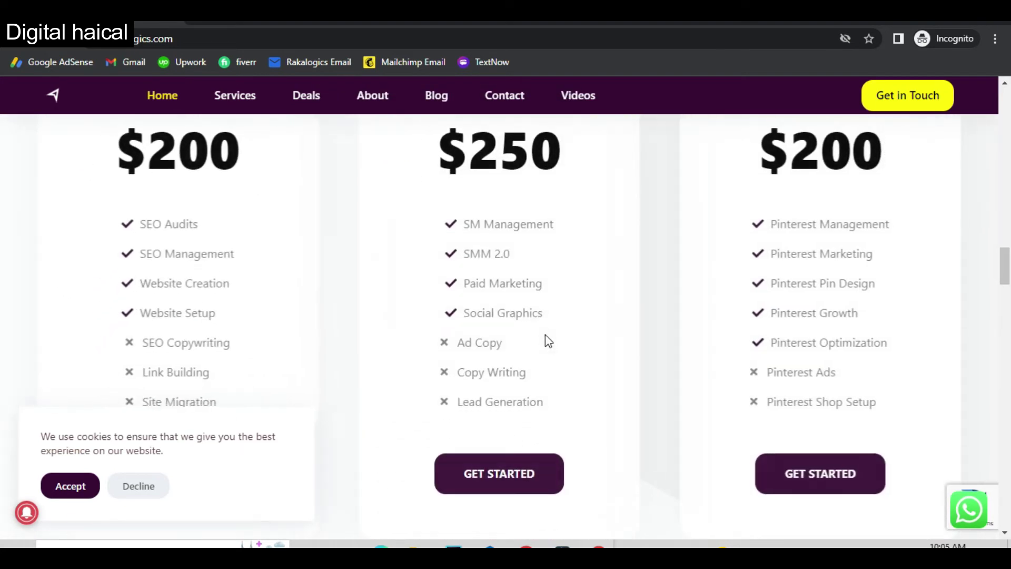
{"action": "scroll", "coordinate": [547, 341], "scroll_direction": "down", "scroll_amount": 5}
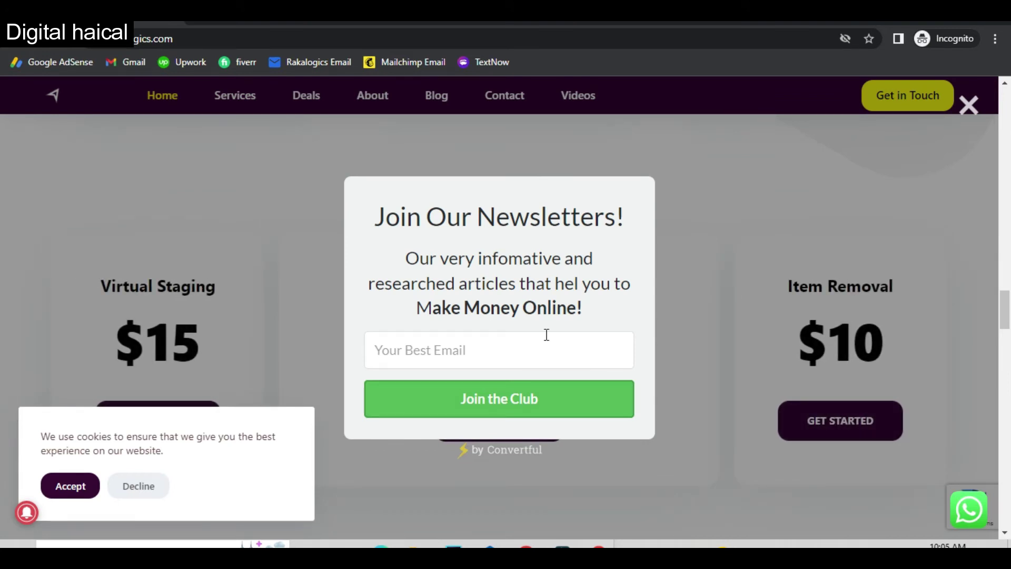
{"action": "left_click", "coordinate": [483, 352]}
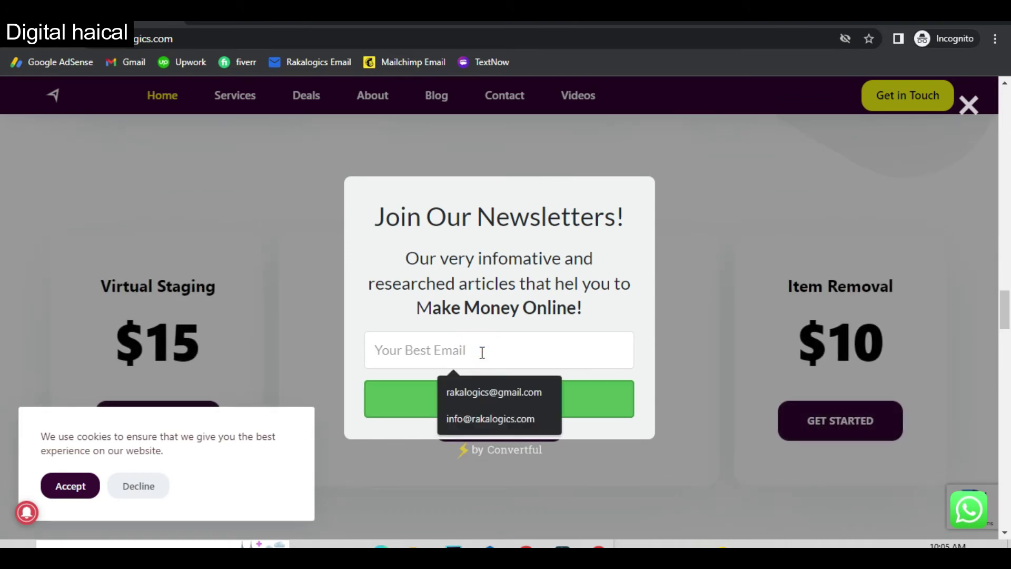
{"action": "key", "text": "Down"}
{"action": "key", "text": "Down"}
{"action": "key", "text": "Return"}
{"action": "left_click", "coordinate": [501, 402]}
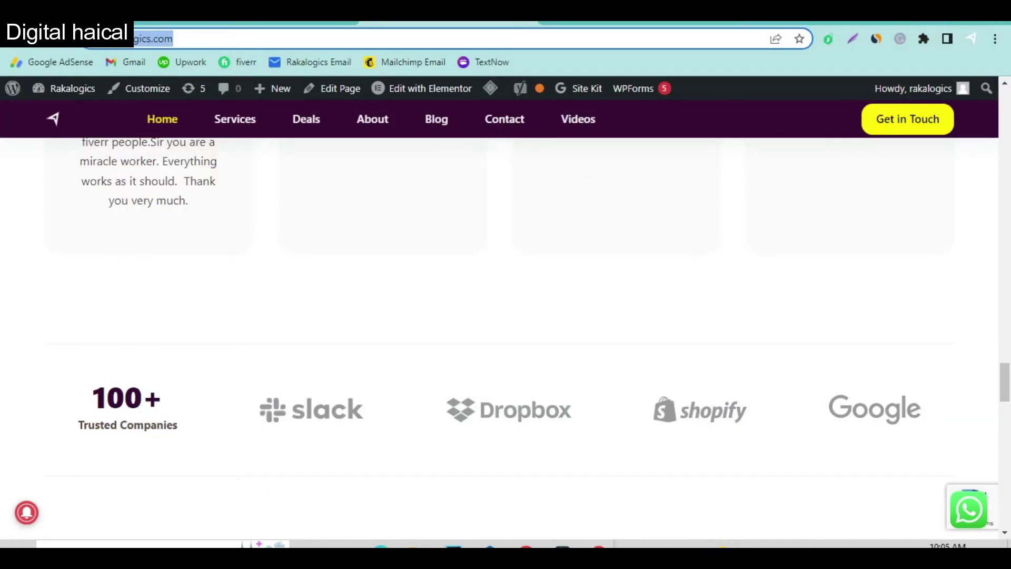
Close the popup editor to see Pop-up #1 Active with 3 impressions and 1 conversion, and open its actions.
{"action": "left_click", "coordinate": [237, 23]}
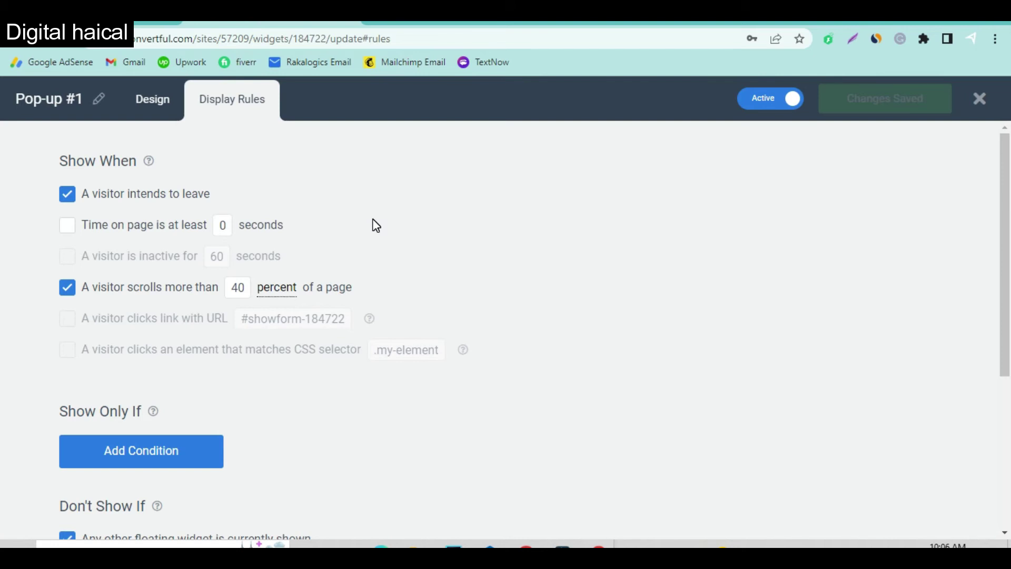
{"action": "left_click", "coordinate": [980, 105]}
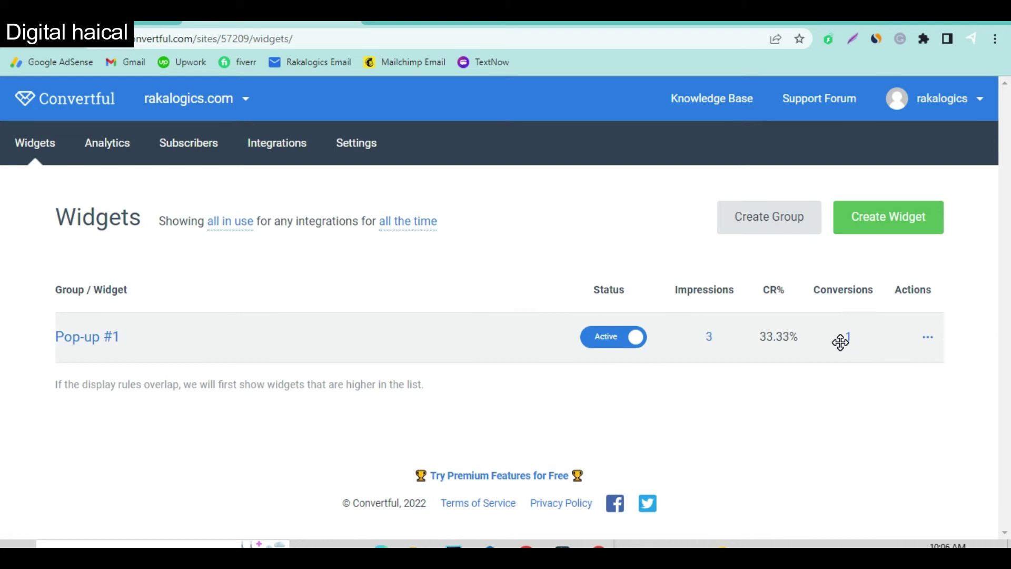
{"action": "left_click", "coordinate": [914, 340]}
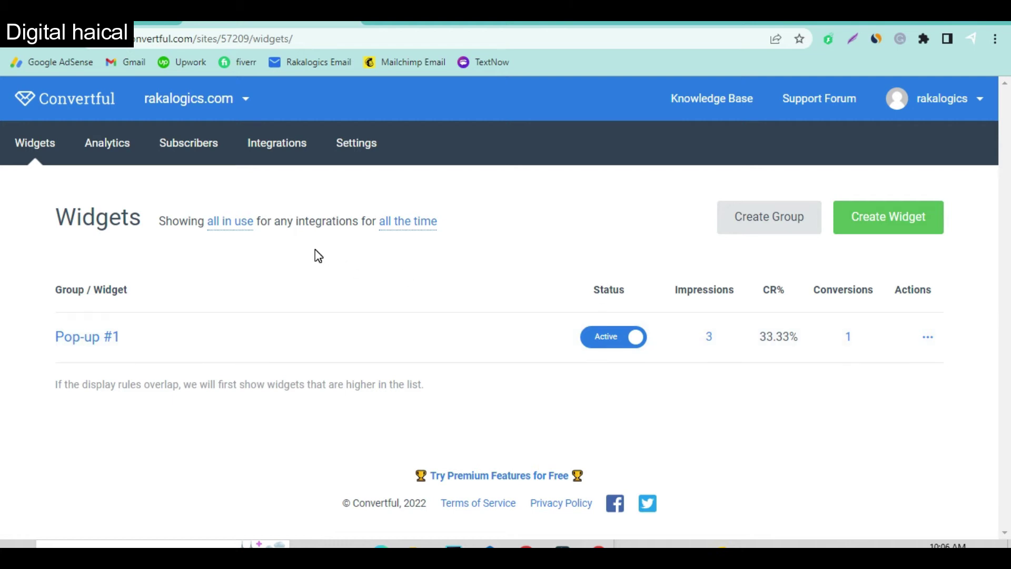
{"action": "left_click", "coordinate": [200, 145]}
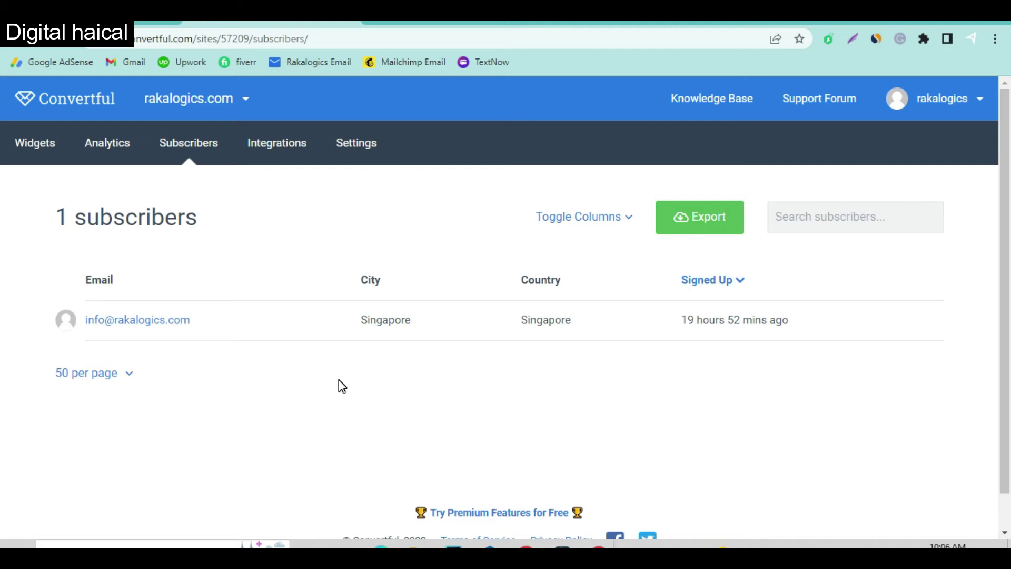
{"action": "scroll", "coordinate": [413, 452], "scroll_direction": "down", "scroll_amount": 1}
{"action": "scroll", "coordinate": [413, 452], "scroll_direction": "up", "scroll_amount": 1}
{"action": "left_click", "coordinate": [39, 158]}
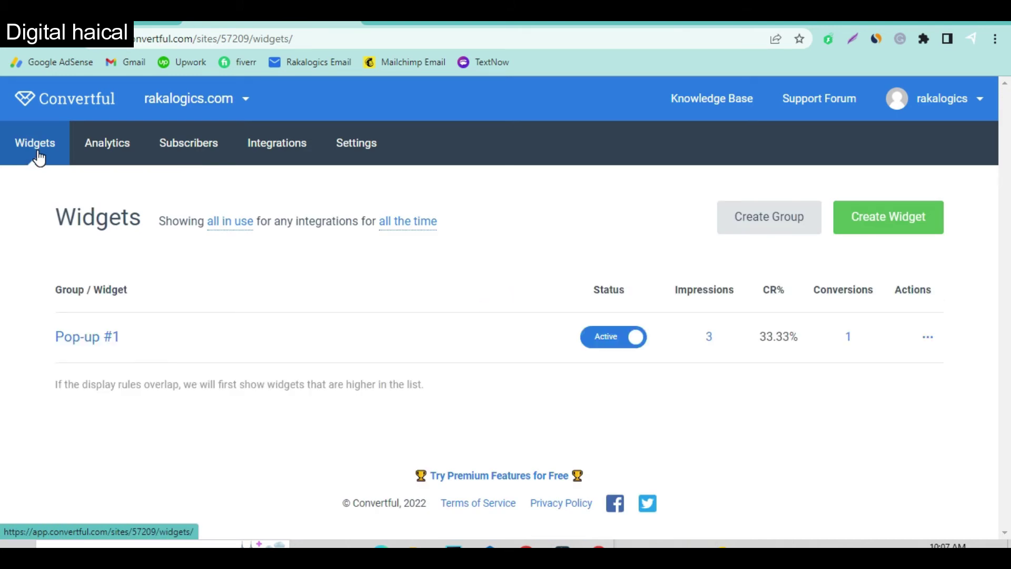
{"action": "left_click", "coordinate": [291, 352]}
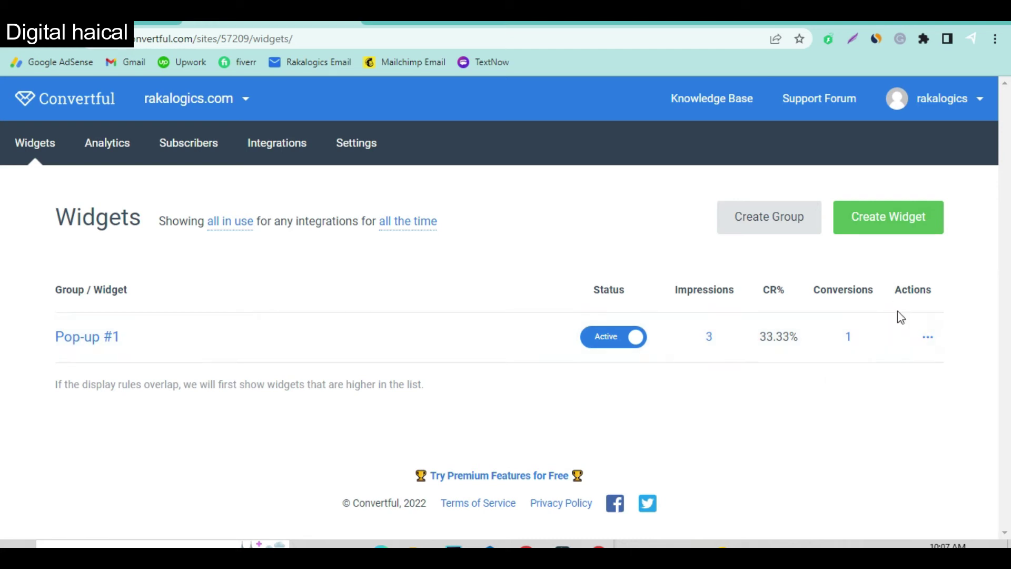
Start a new integration from the Integrations page and choose Mailchimp.
{"action": "left_click", "coordinate": [278, 155]}
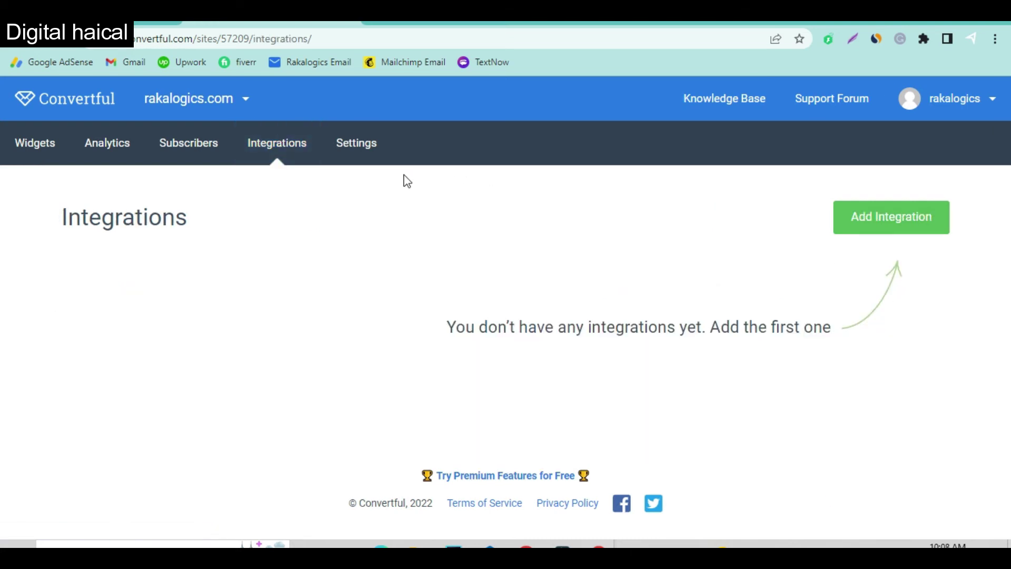
{"action": "left_click", "coordinate": [879, 222]}
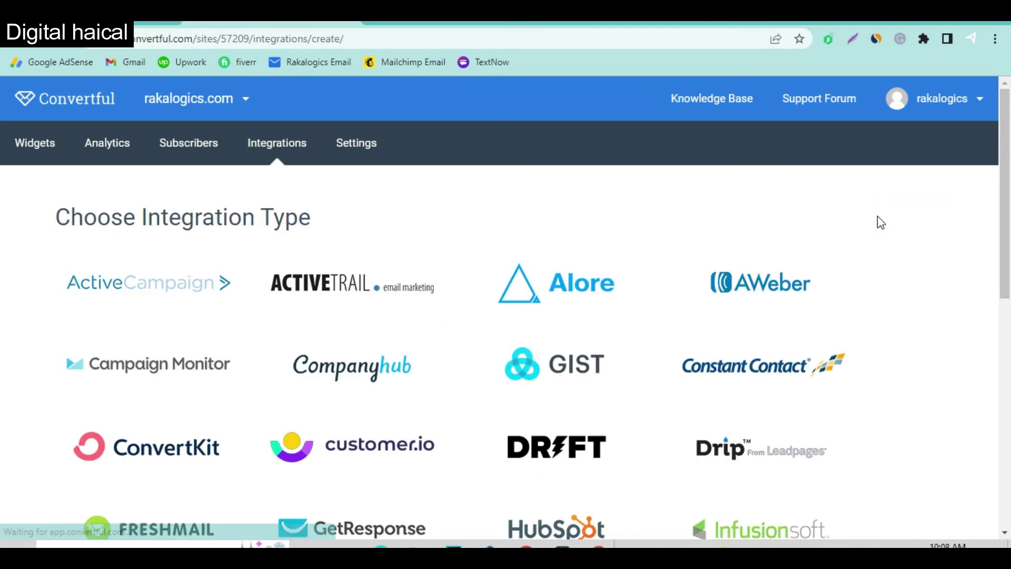
{"action": "scroll", "coordinate": [677, 421], "scroll_direction": "down", "scroll_amount": 3}
{"action": "scroll", "coordinate": [678, 421], "scroll_direction": "down", "scroll_amount": 2}
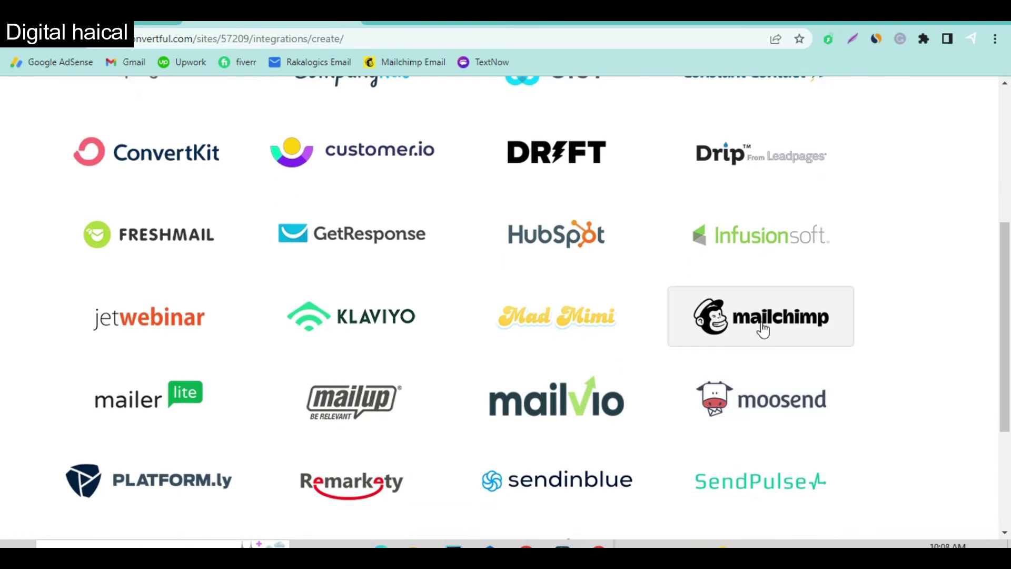
{"action": "left_click", "coordinate": [768, 327]}
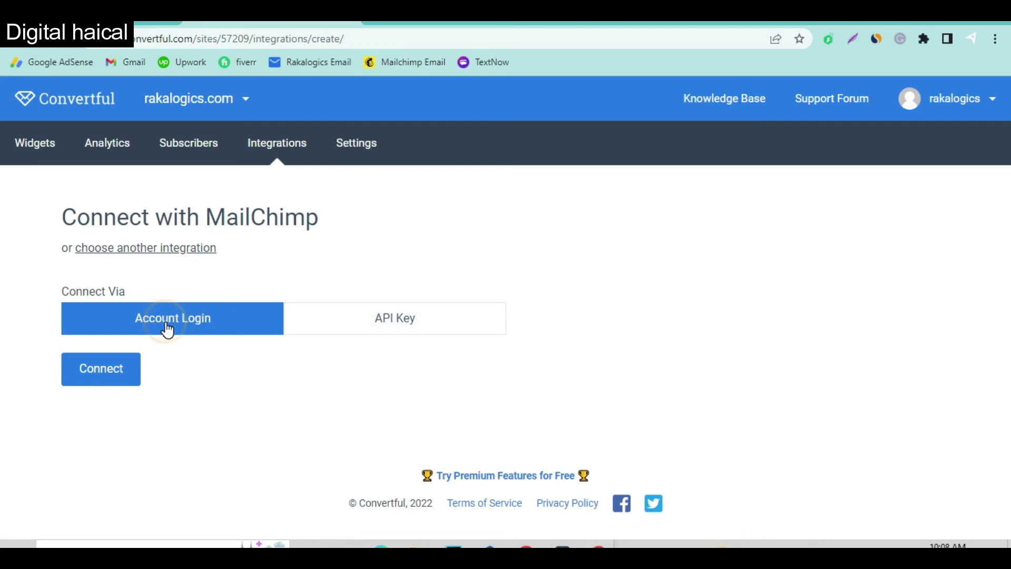
Log in to Mailchimp with the saved account and authorize Convertful to access it.
{"action": "left_click", "coordinate": [105, 378]}
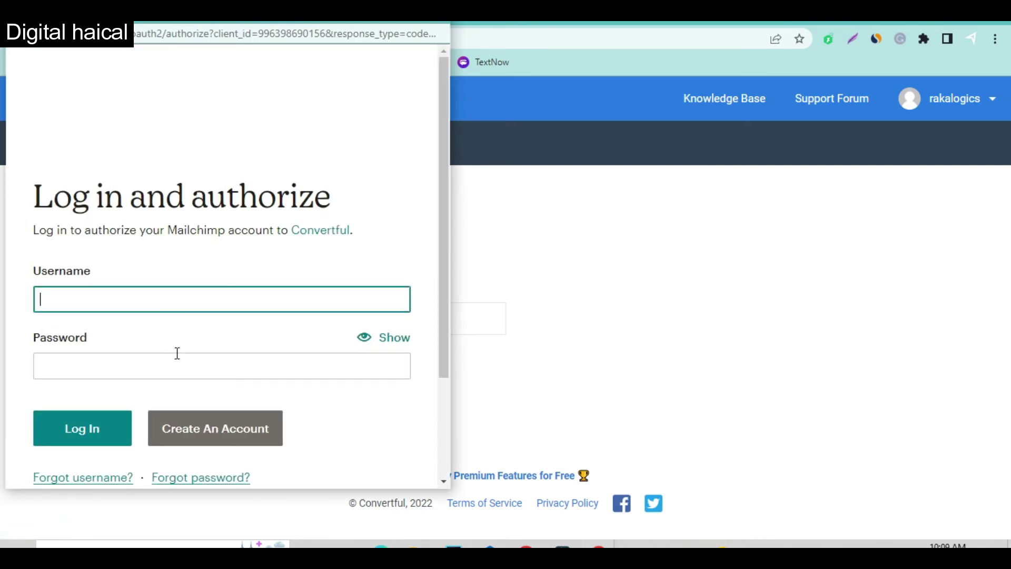
{"action": "left_click", "coordinate": [176, 297]}
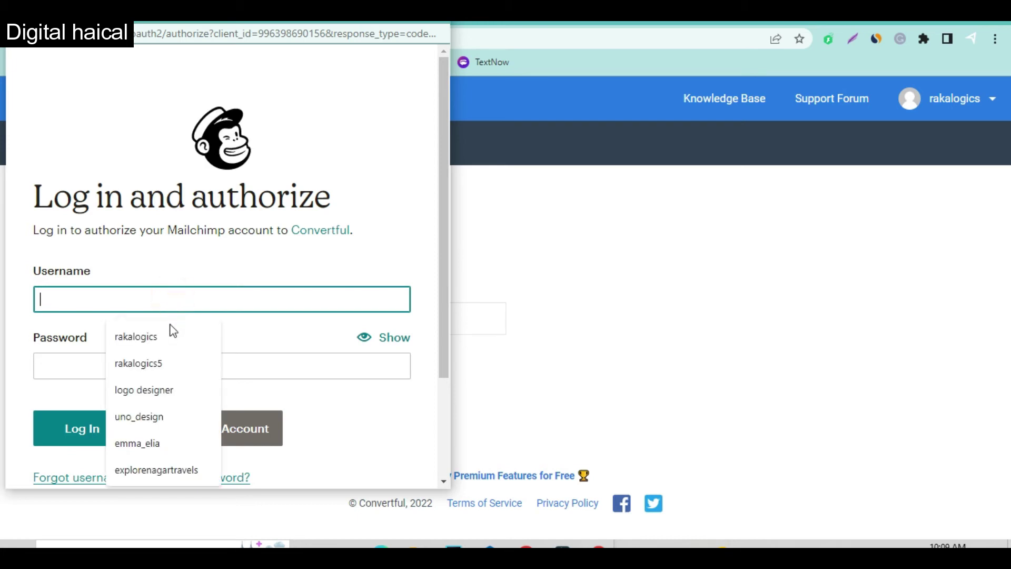
{"action": "left_click", "coordinate": [169, 337]}
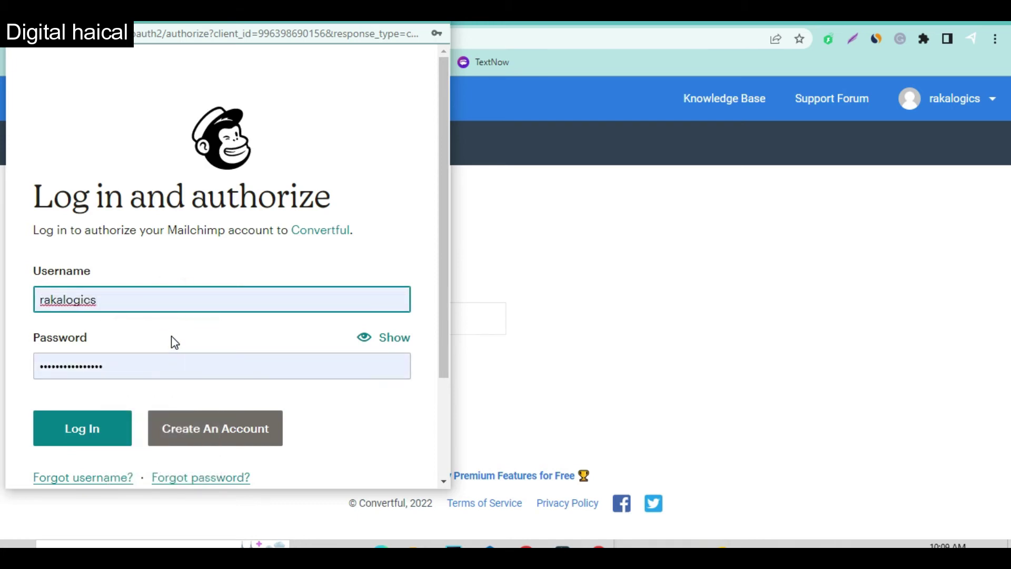
{"action": "left_click", "coordinate": [89, 423]}
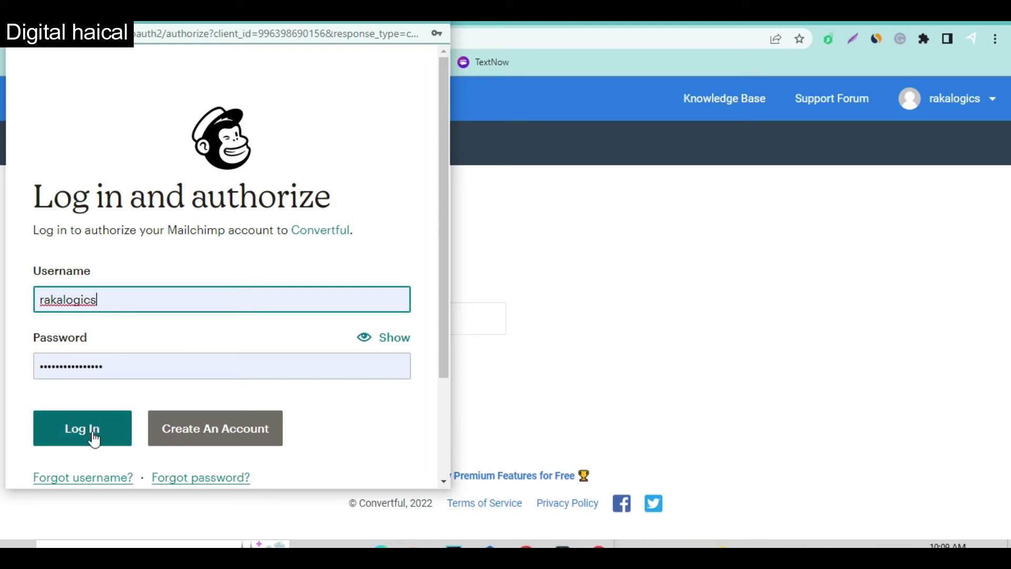
{"action": "left_click", "coordinate": [93, 436]}
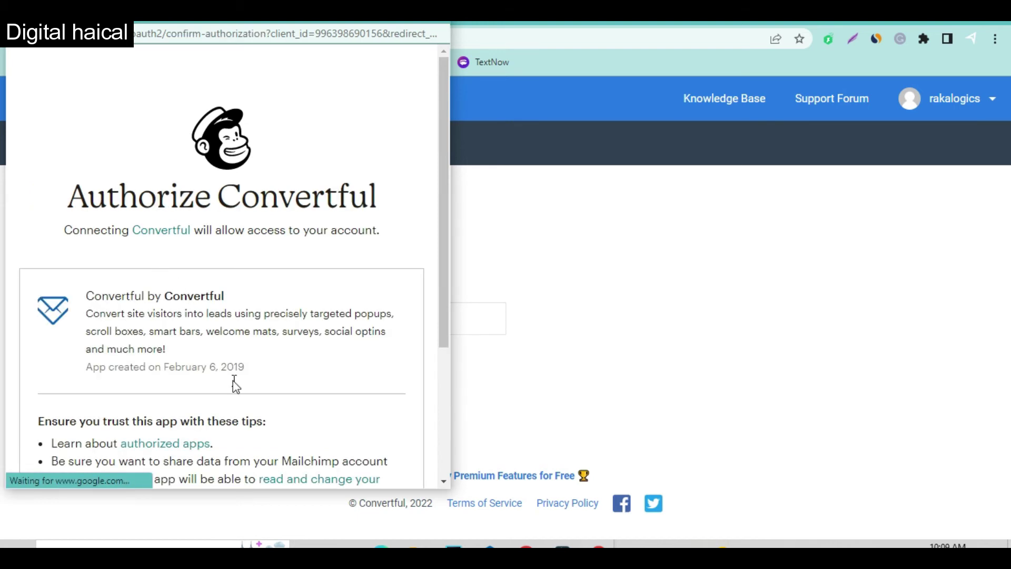
{"action": "scroll", "coordinate": [235, 387], "scroll_direction": "down", "scroll_amount": 4}
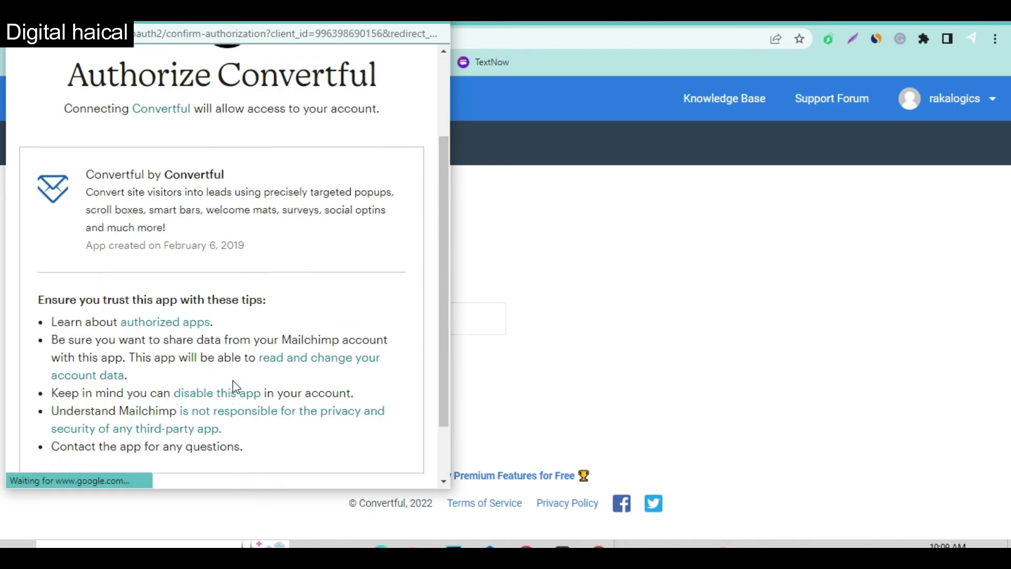
{"action": "left_click", "coordinate": [45, 445]}
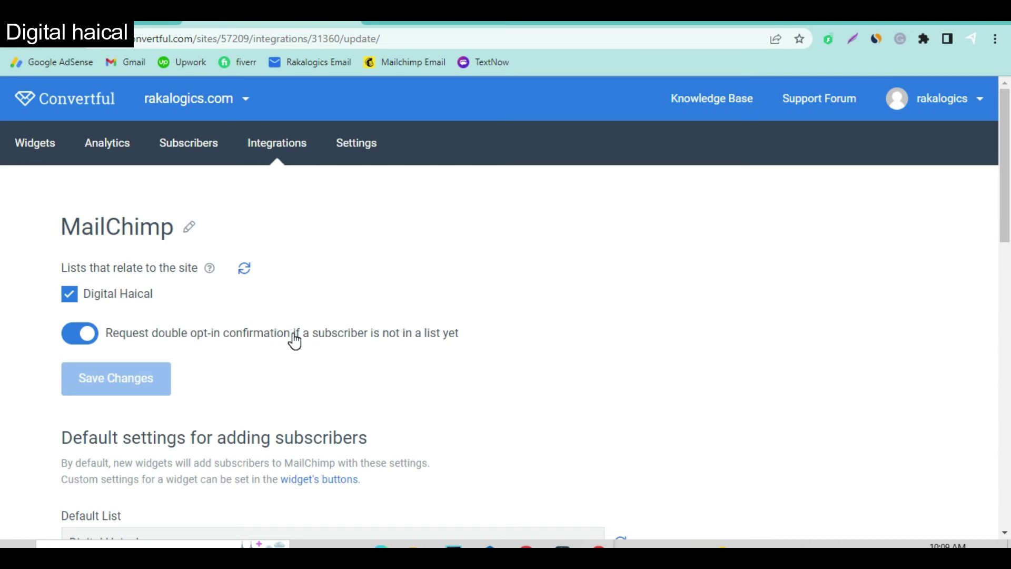
Turn off double opt-in, save the integration, and open the Mailchimp bookmark in a new tab.
{"action": "left_click", "coordinate": [78, 336]}
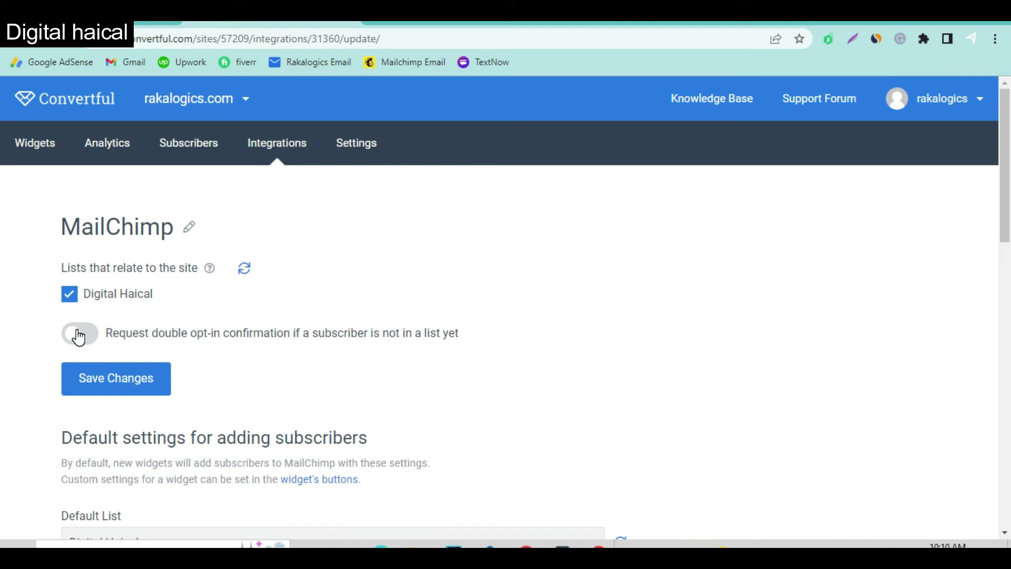
{"action": "left_click", "coordinate": [129, 379]}
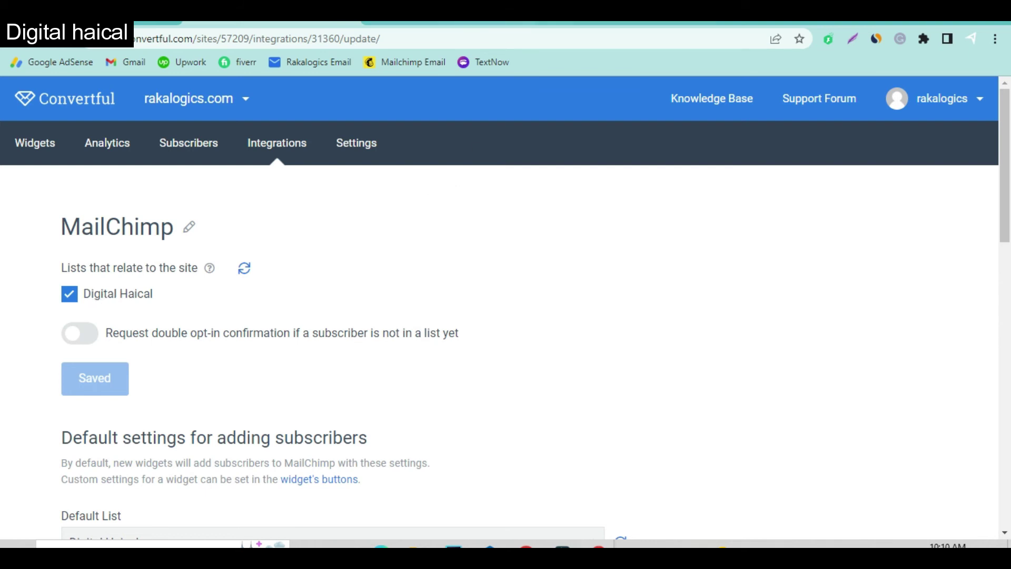
{"action": "right_click", "coordinate": [390, 60]}
{"action": "left_click", "coordinate": [446, 72]}
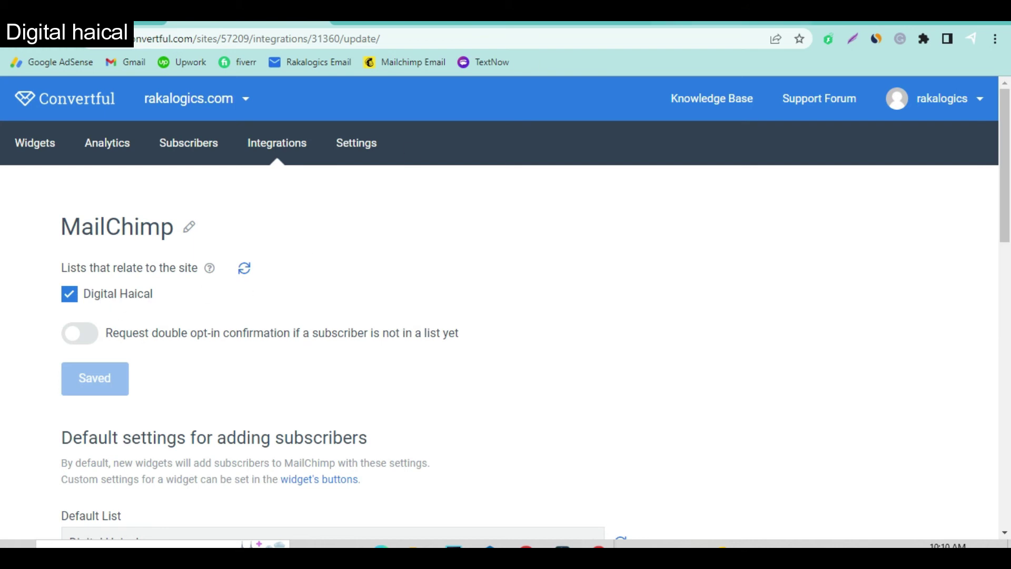
{"action": "left_click", "coordinate": [729, 23]}
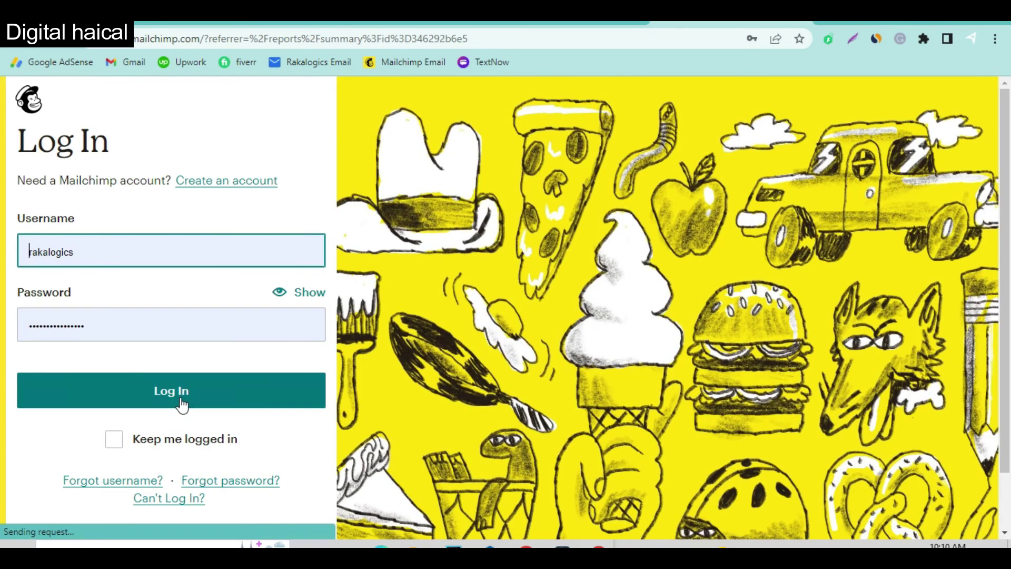
Log in to Mailchimp and review the Digital Haical audience's 31 contacts.
{"action": "left_click", "coordinate": [181, 404]}
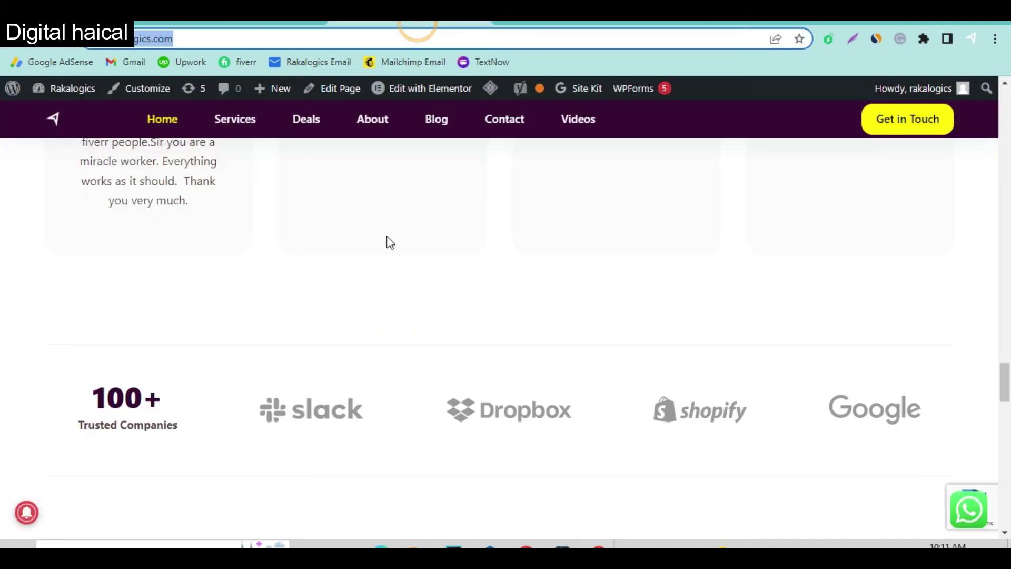
{"action": "scroll", "coordinate": [427, 329], "scroll_direction": "up", "scroll_amount": 2}
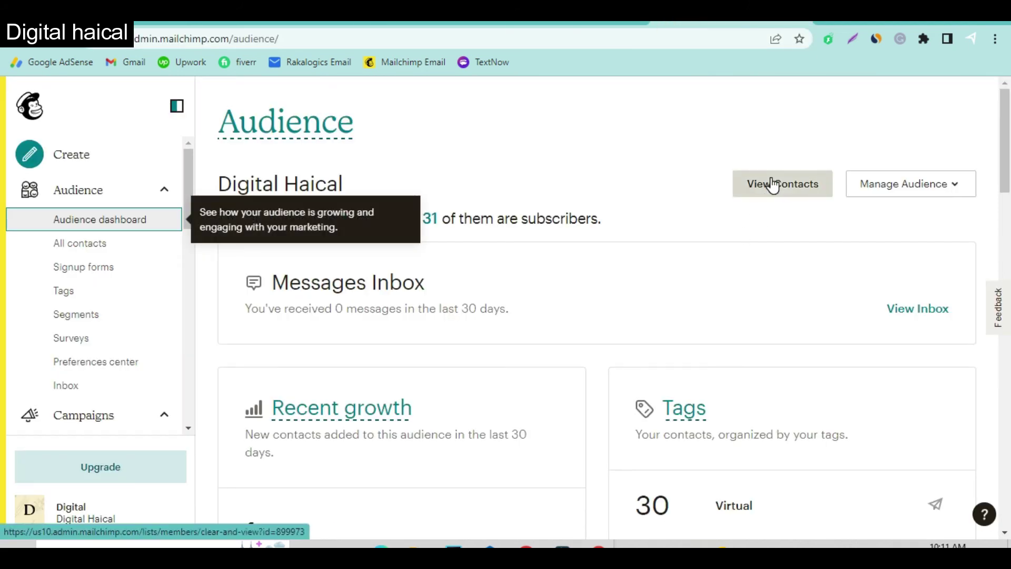
{"action": "left_click", "coordinate": [388, 127]}
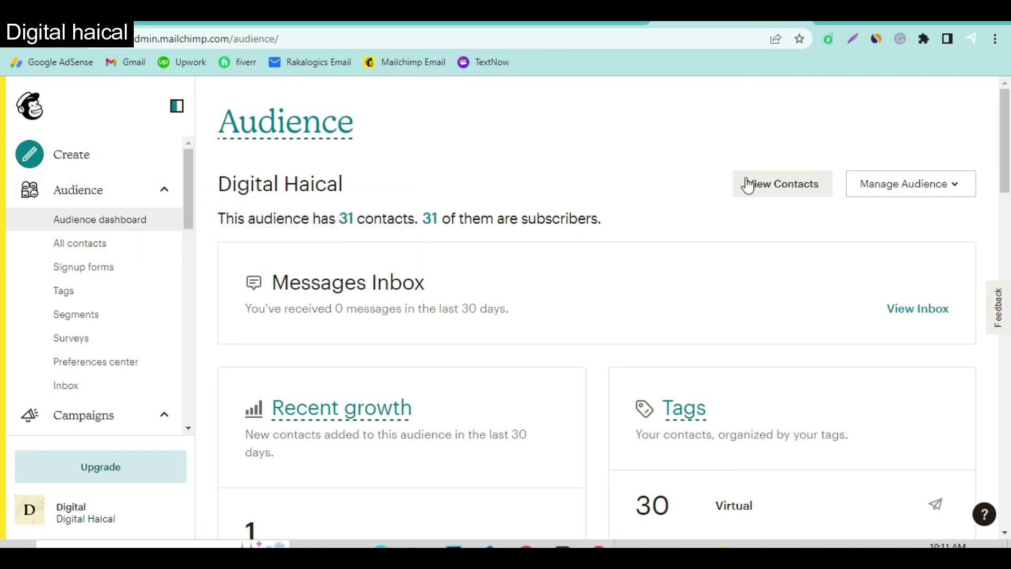
{"action": "left_click", "coordinate": [768, 189]}
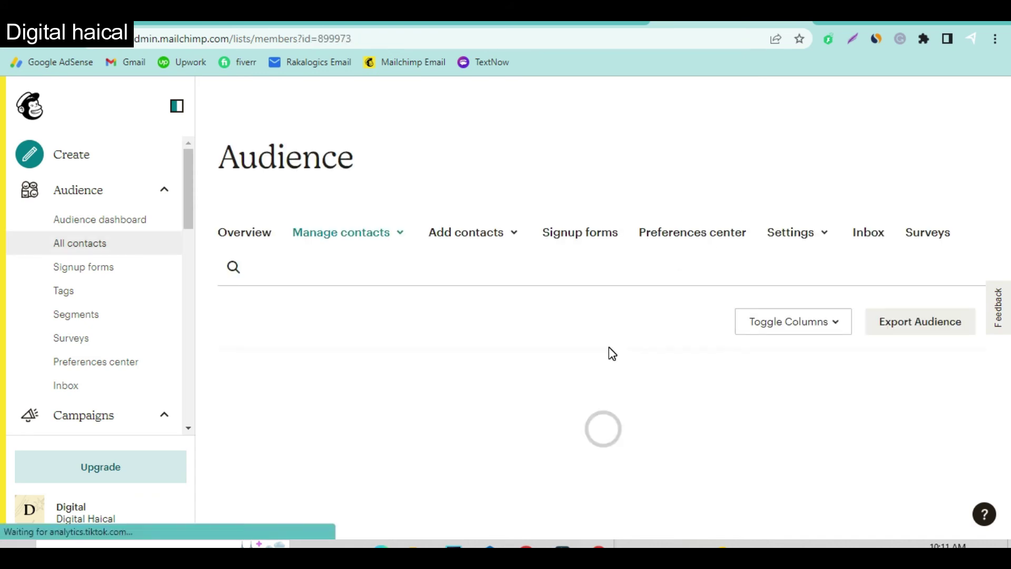
{"action": "scroll", "coordinate": [610, 347], "scroll_direction": "down", "scroll_amount": 4}
{"action": "scroll", "coordinate": [610, 351], "scroll_direction": "down", "scroll_amount": 2}
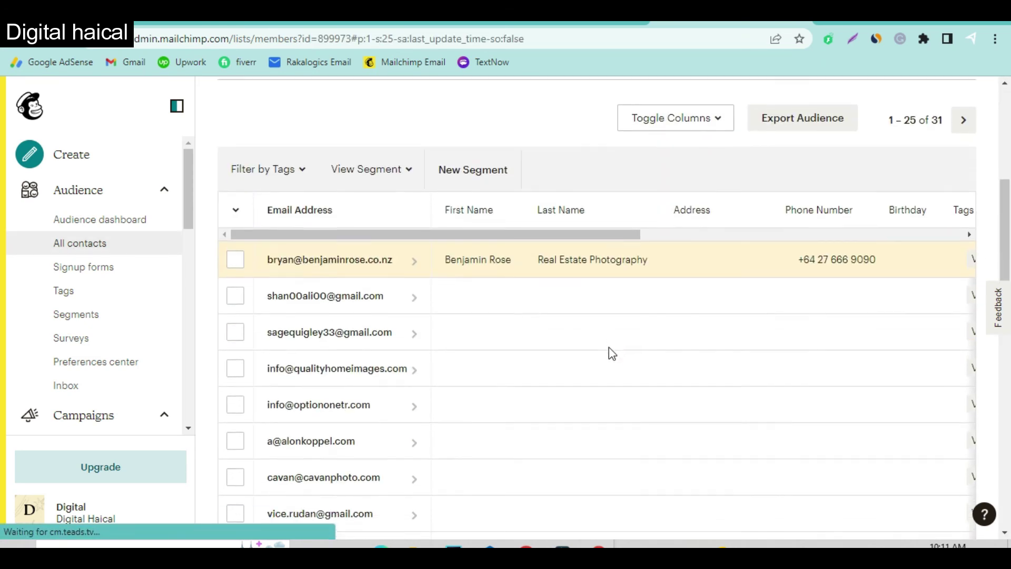
{"action": "scroll", "coordinate": [609, 352], "scroll_direction": "down", "scroll_amount": 5}
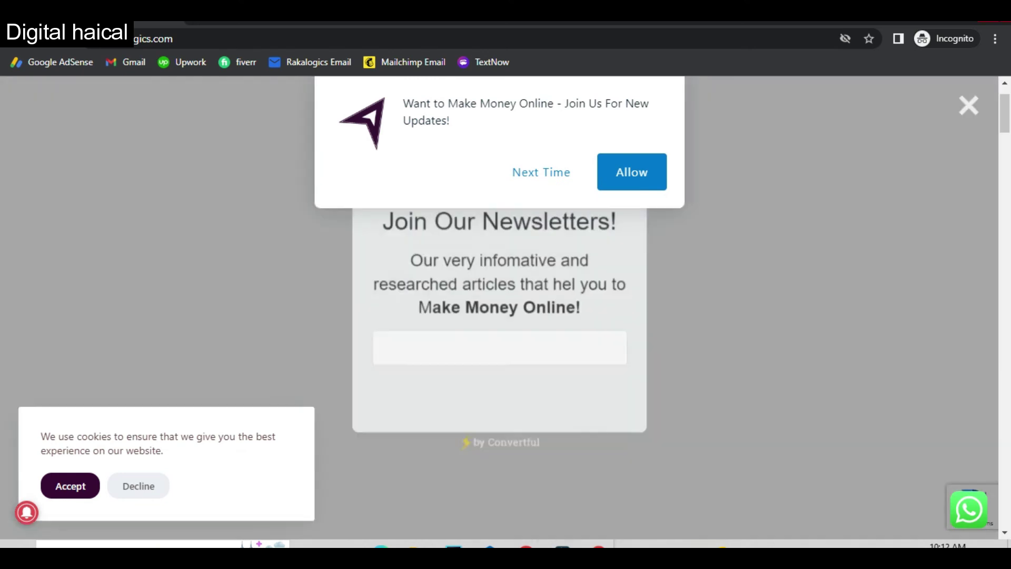
Decline the notification prompt and submit a test Gmail address through the newsletter popup.
{"action": "left_click", "coordinate": [541, 174]}
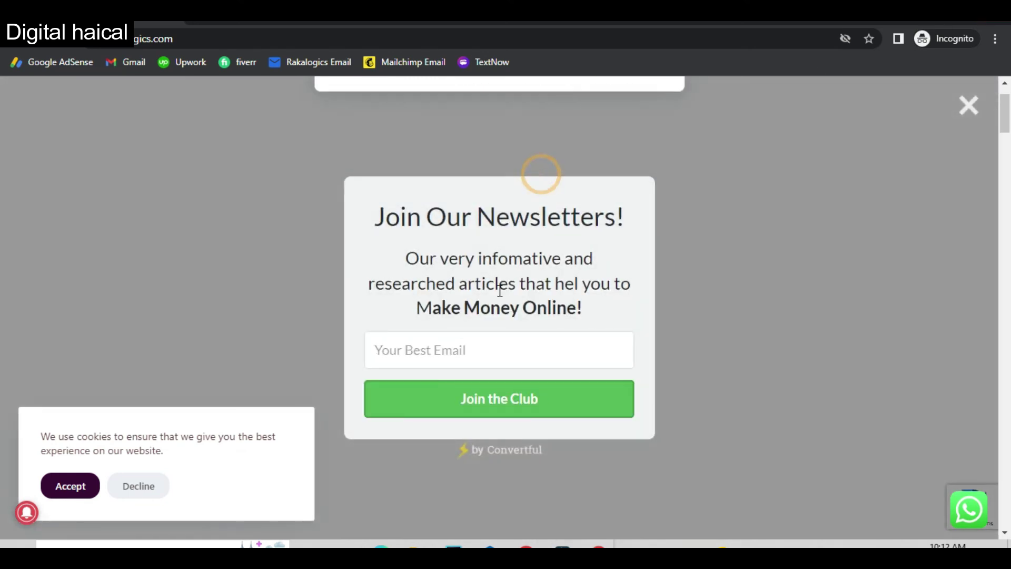
{"action": "left_click", "coordinate": [494, 353]}
{"action": "type", "text": "tes"}
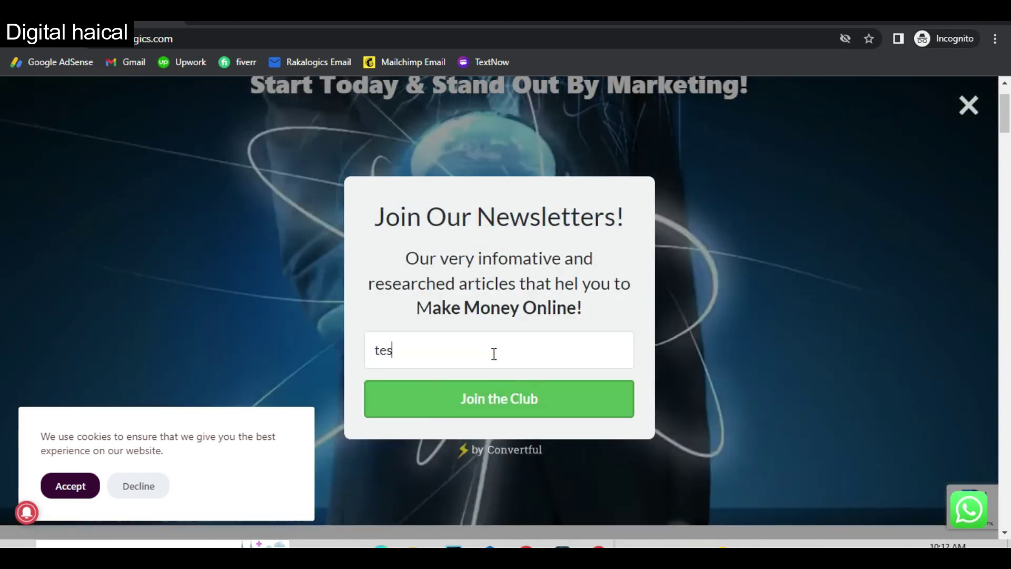
{"action": "type", "text": "t"}
{"action": "type", "text": "@"}
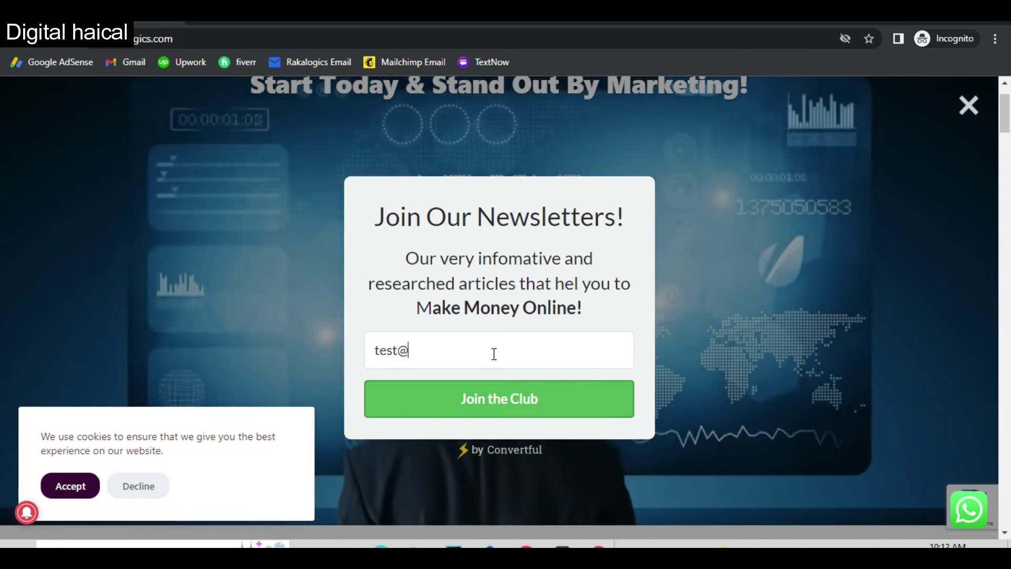
{"action": "type", "text": "gm"}
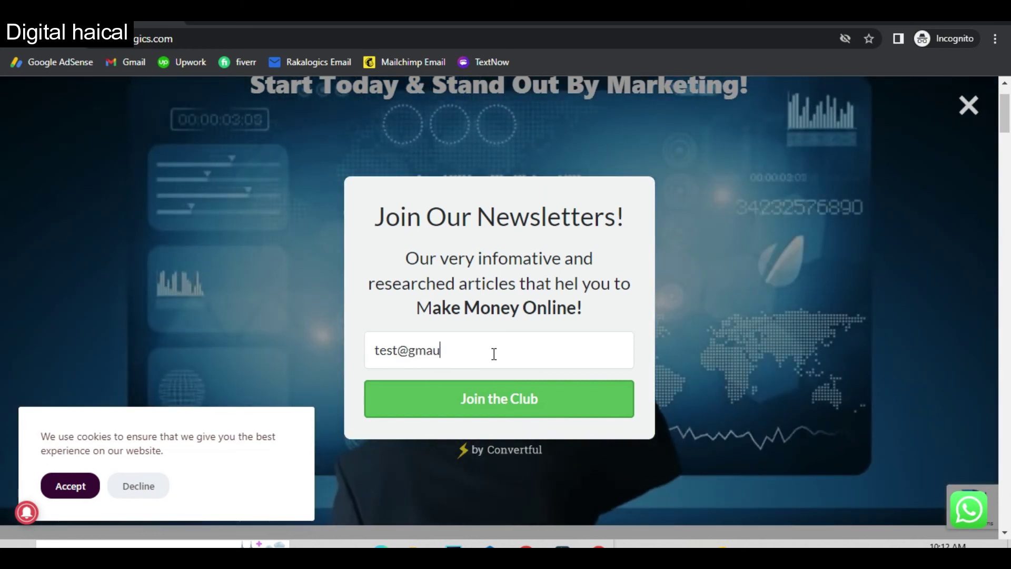
{"action": "type", "text": "ail.co"}
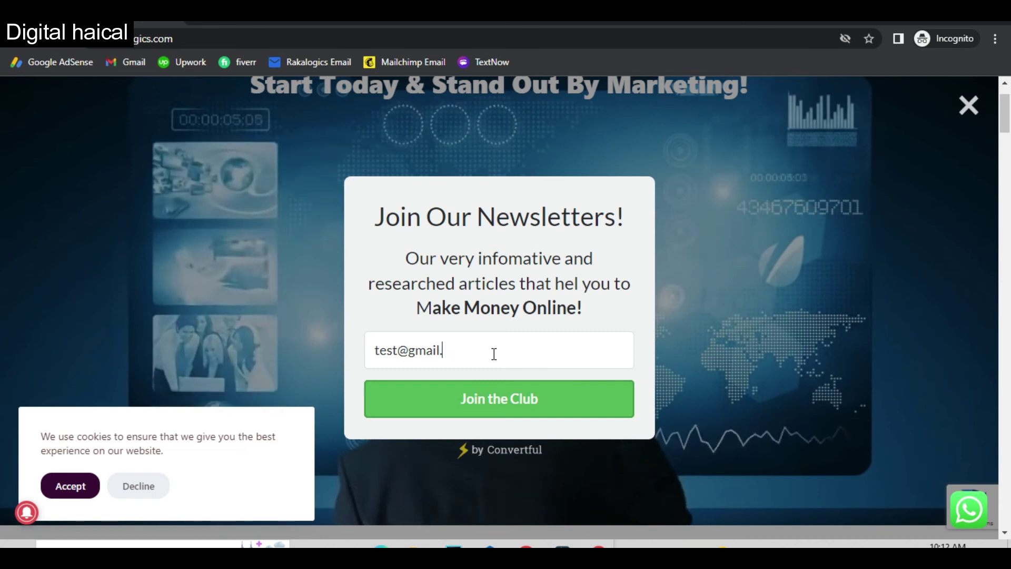
{"action": "type", "text": "m"}
{"action": "key", "text": "Return"}
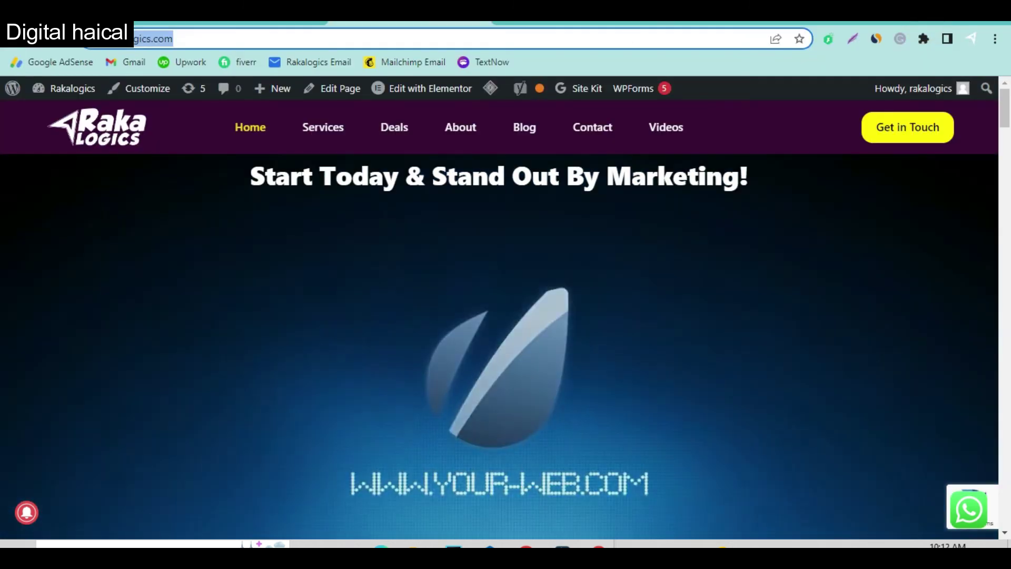
Check the new test subscriber in Convertful, then reload Mailchimp's contacts list.
{"action": "left_click", "coordinate": [265, 24]}
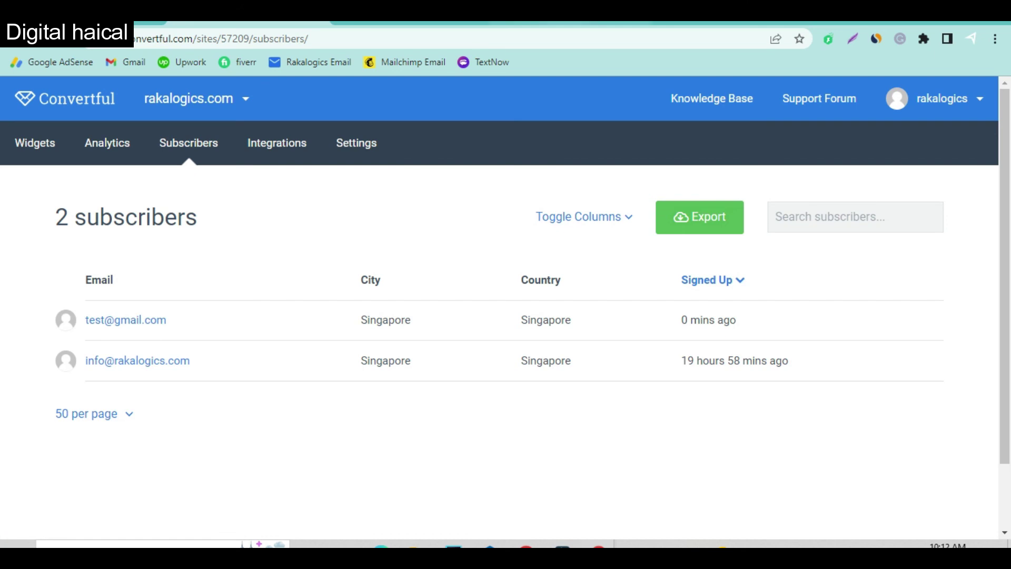
{"action": "left_click", "coordinate": [705, 22]}
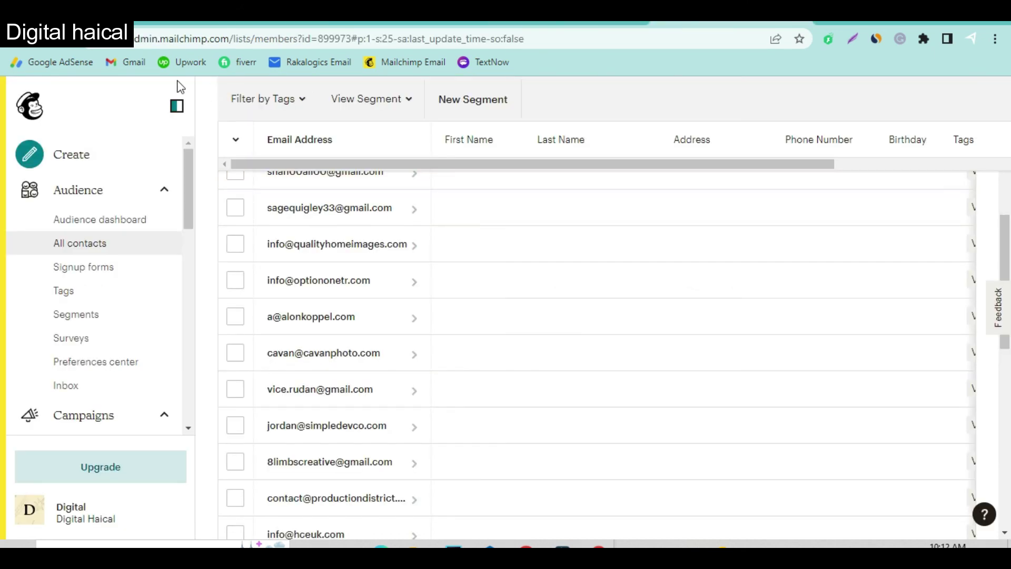
{"action": "left_click", "coordinate": [58, 38]}
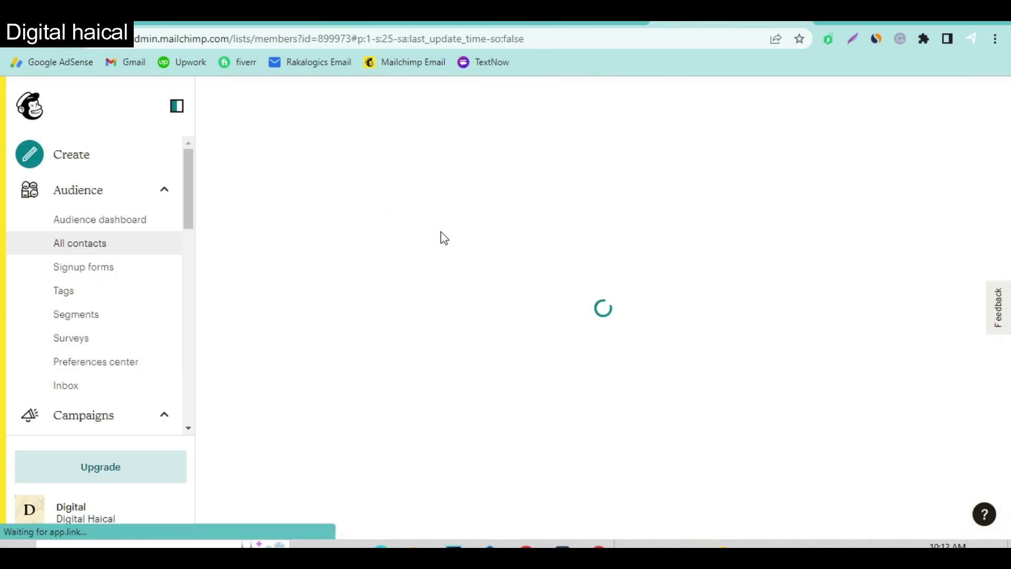
{"action": "scroll", "coordinate": [456, 379], "scroll_direction": "down", "scroll_amount": 2}
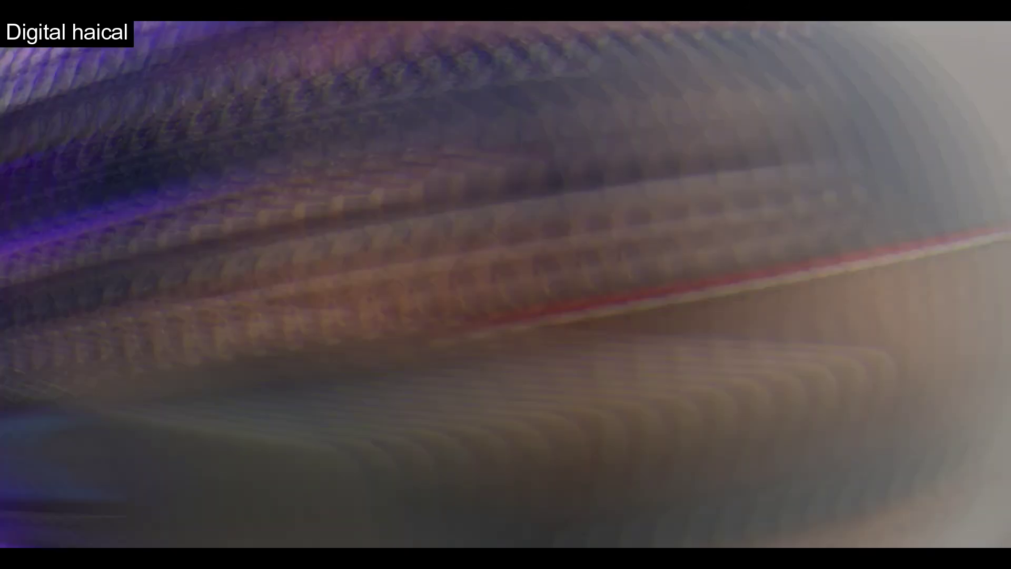